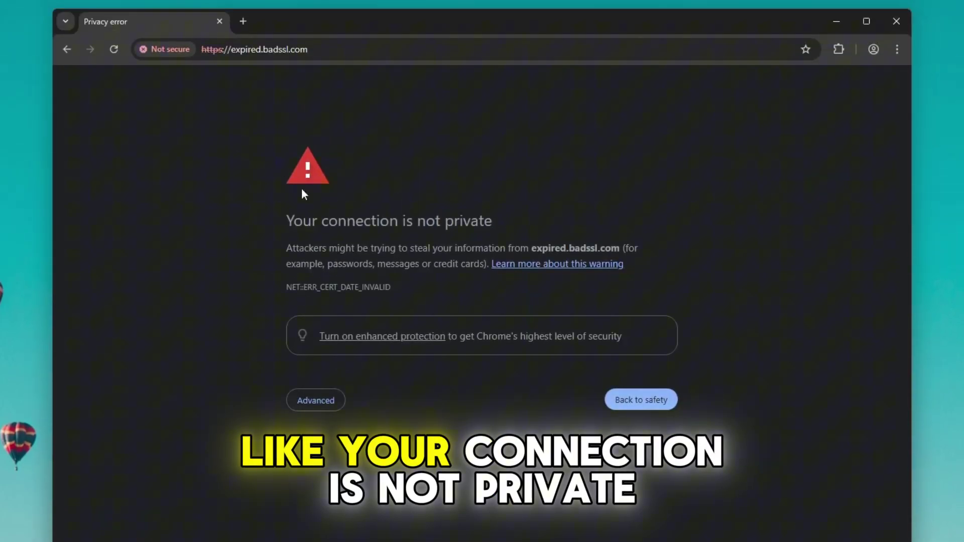
Highlight the 'Your connection is not private' heading on the expired.badssl.com warning, then deselect it
drag(285, 221, 529, 222)
click(282, 277)
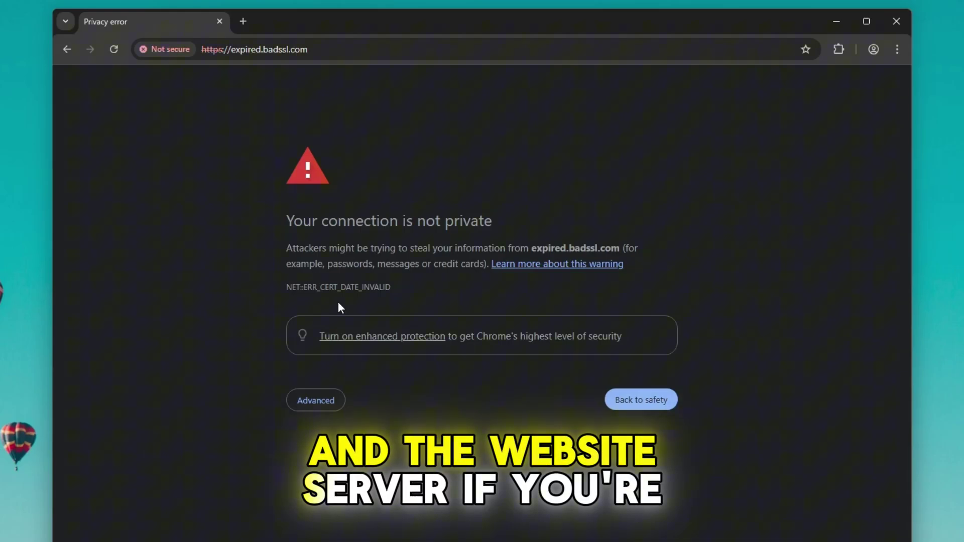
Expand Advanced, proceed to expired.badssl.com (unsafe), then go back to the previous page
click(316, 400)
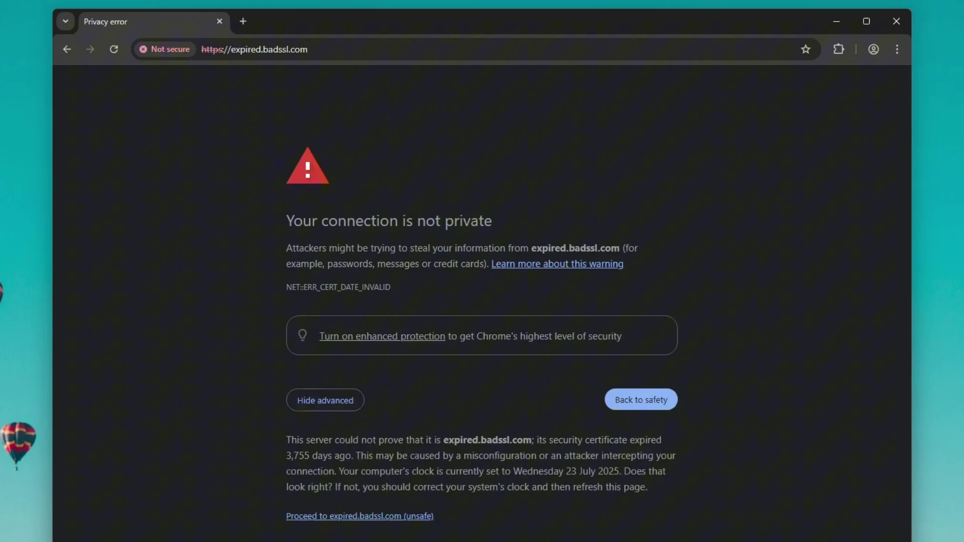
click(355, 516)
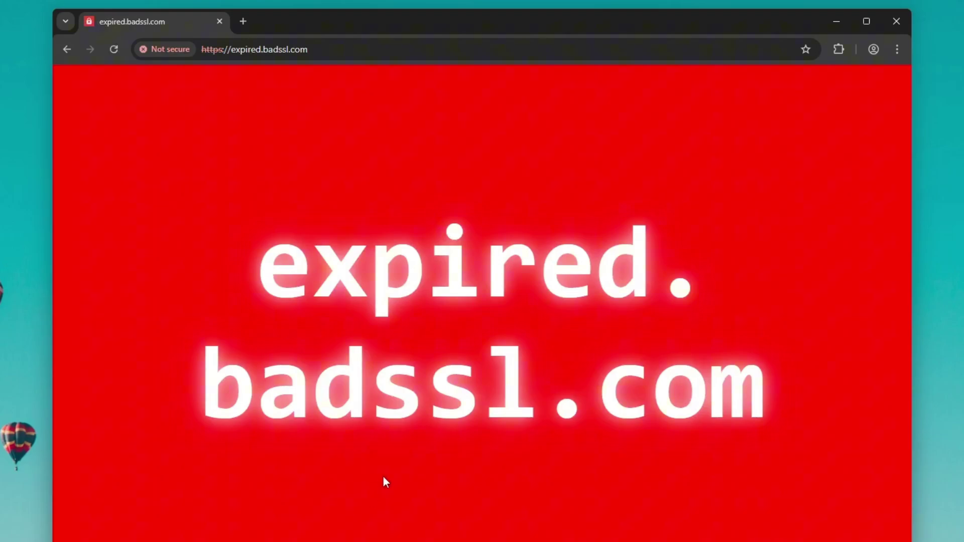
click(59, 41)
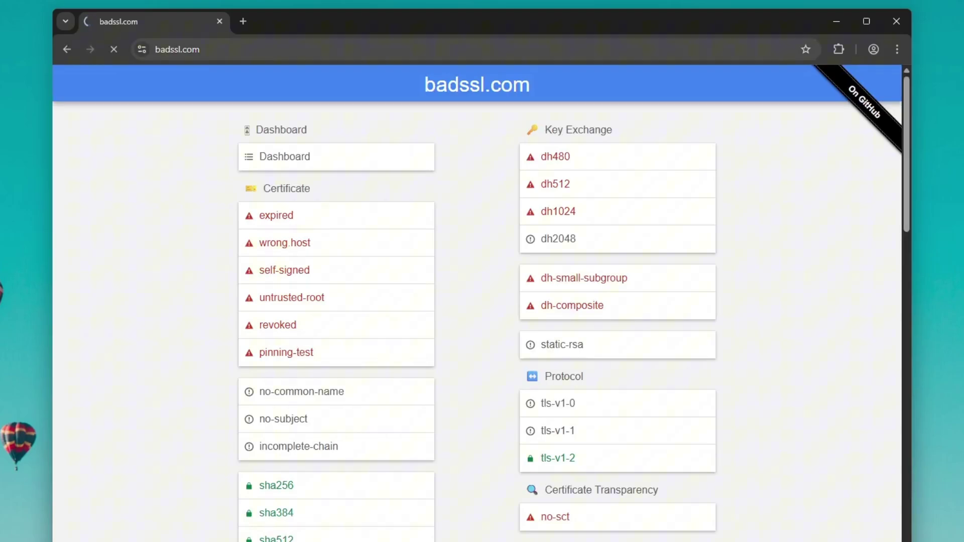
Change the address from https to http and load expired.badssl.com over plain http
key(ctrl+l)
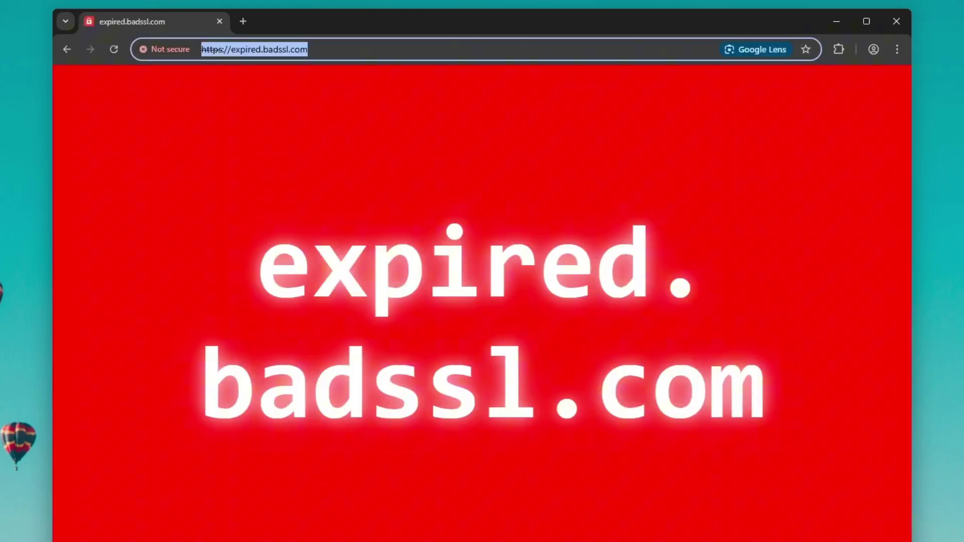
key(Home)
key(shift+ctrl+Right)
key(Right)
key(BackSpace)
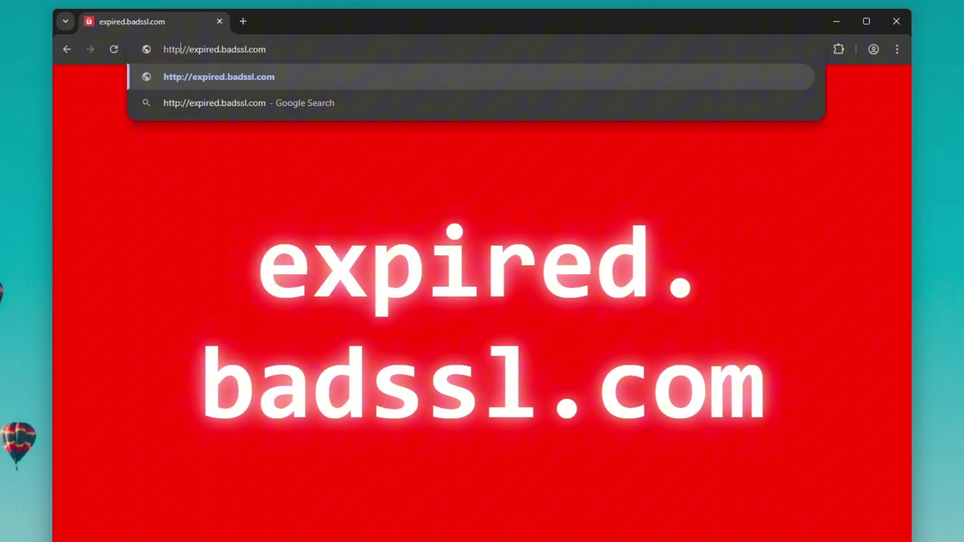
key(Return)
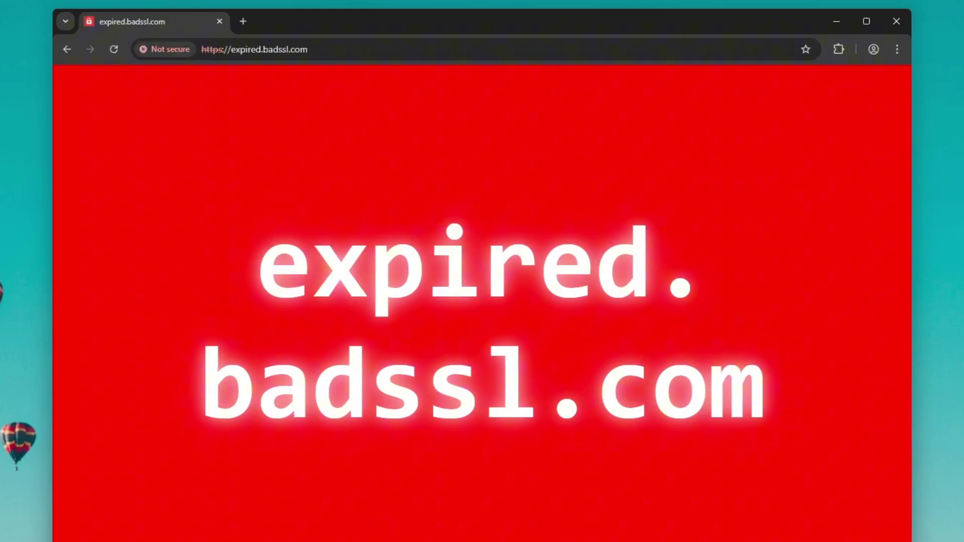
Copy the site URL and load it in a new Incognito window
right_click(457, 49)
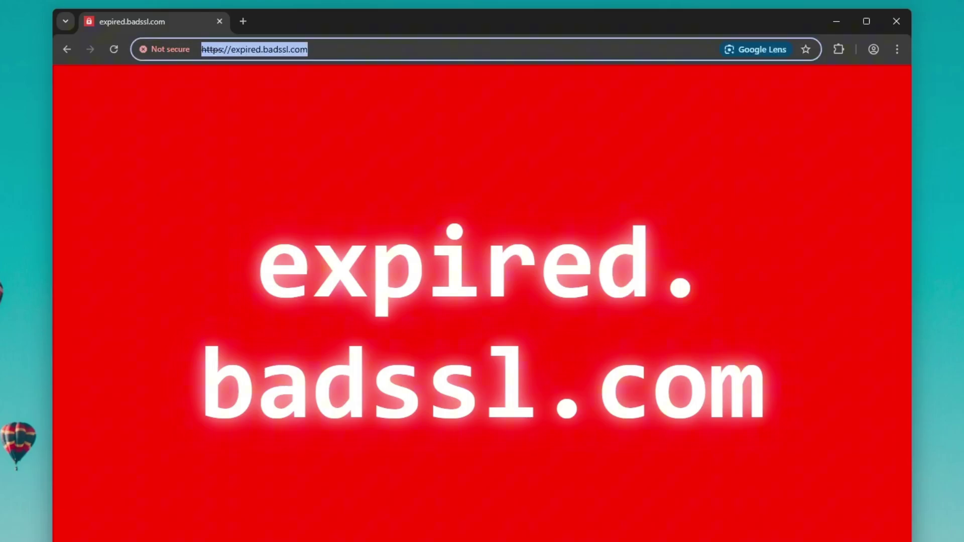
click(513, 177)
click(896, 49)
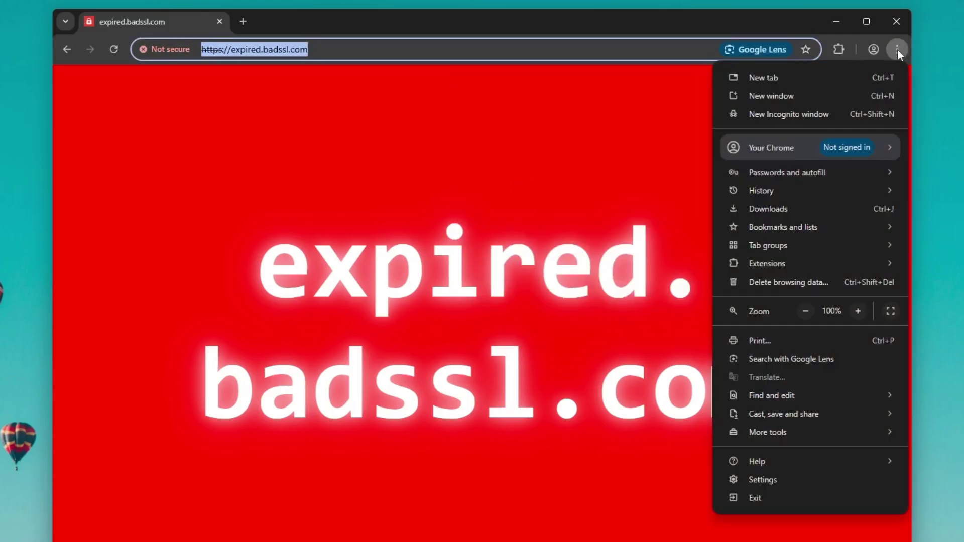
click(811, 114)
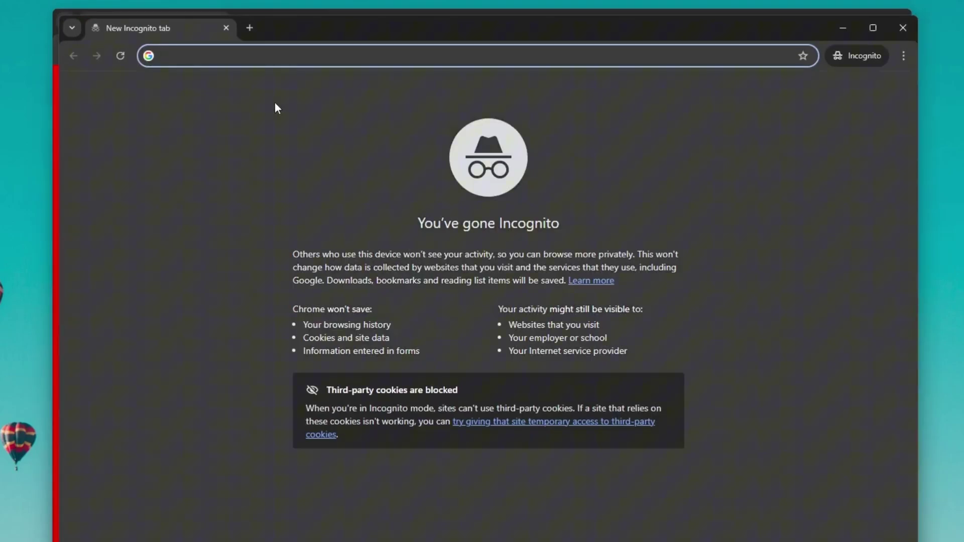
key(ctrl+v)
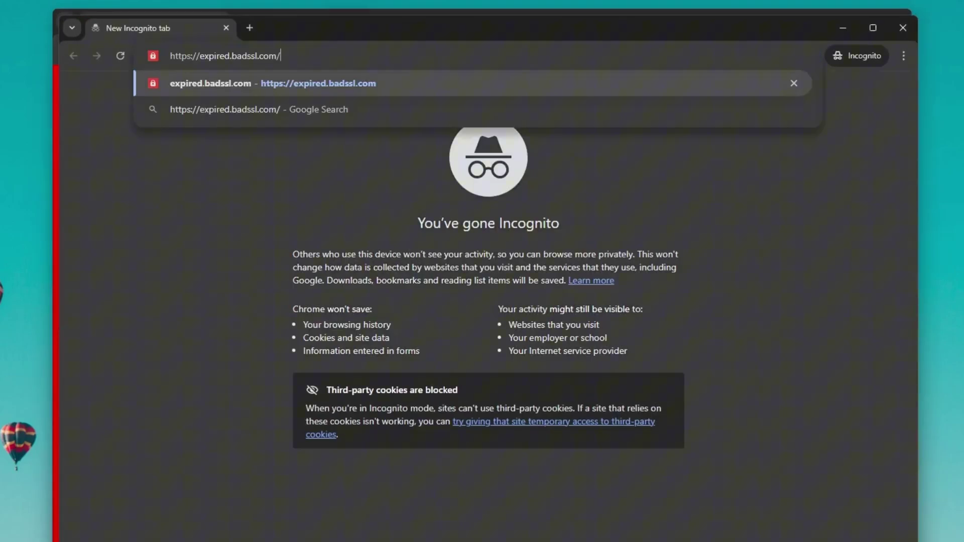
key(Return)
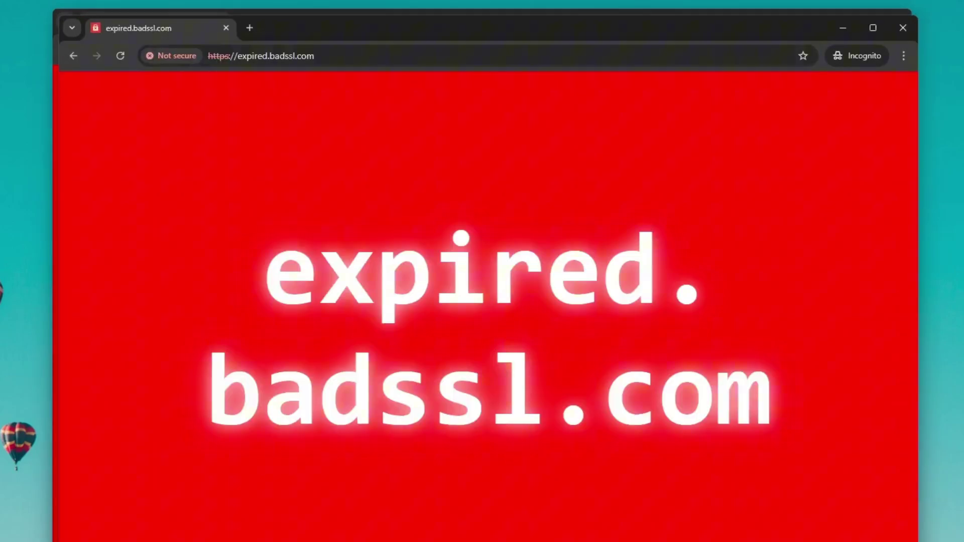
Close the Incognito window and open the History page with Ctrl+H
click(908, 29)
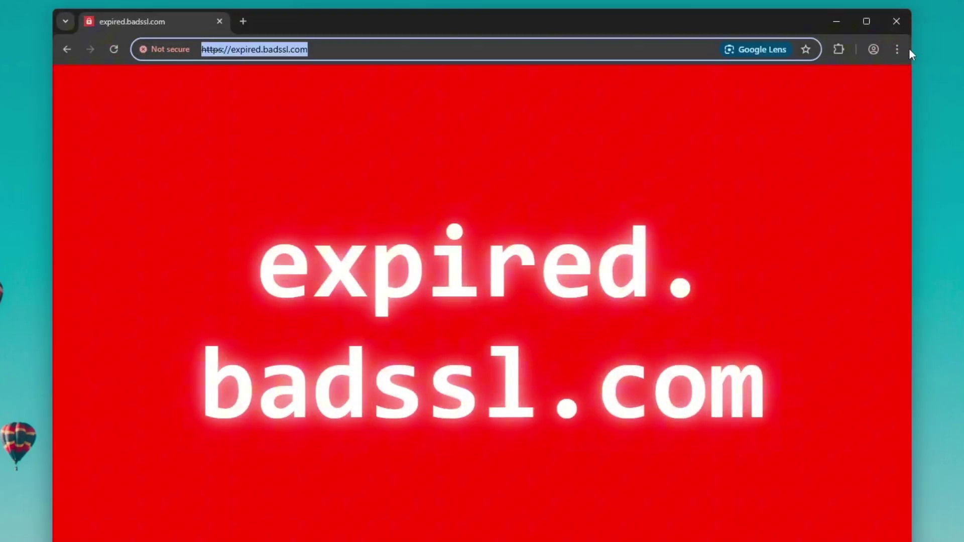
click(897, 49)
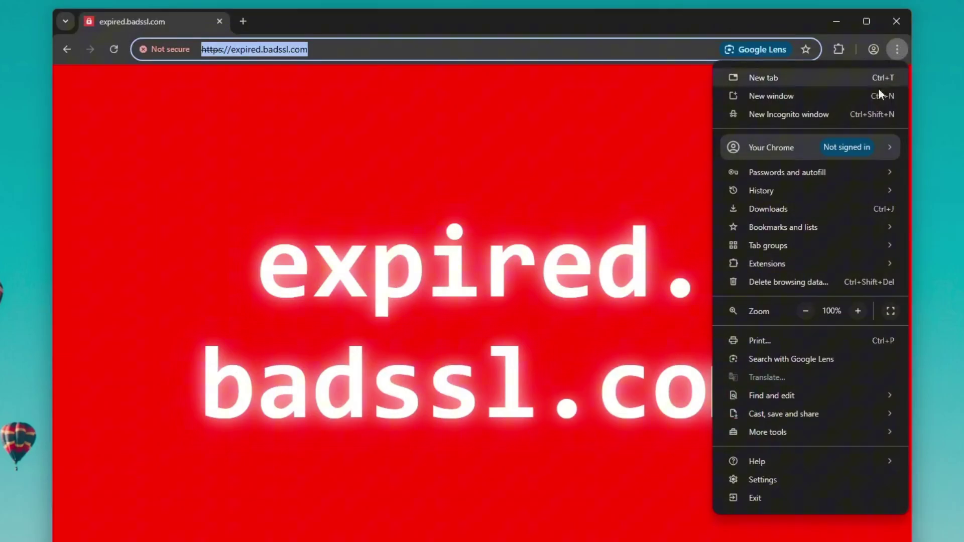
mouse_move(812, 189)
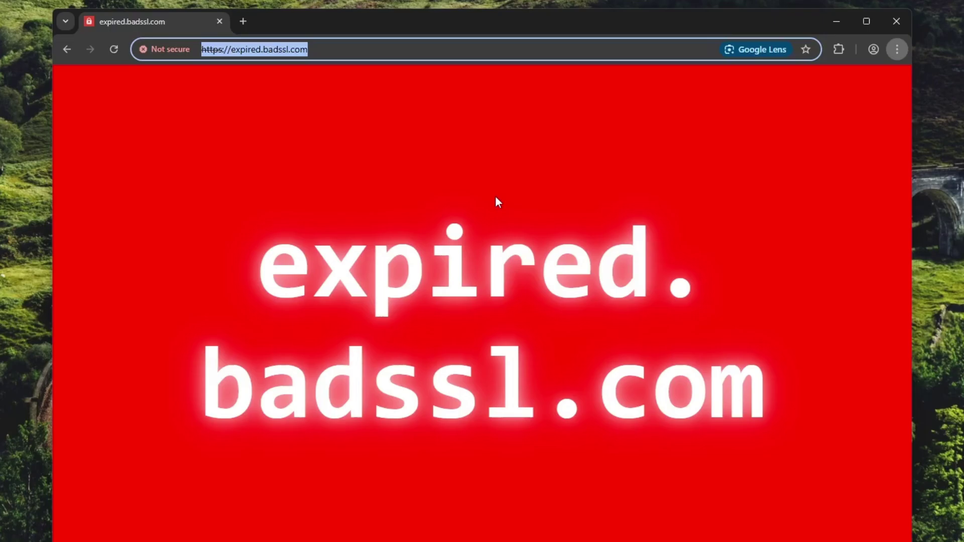
key(ctrl+h)
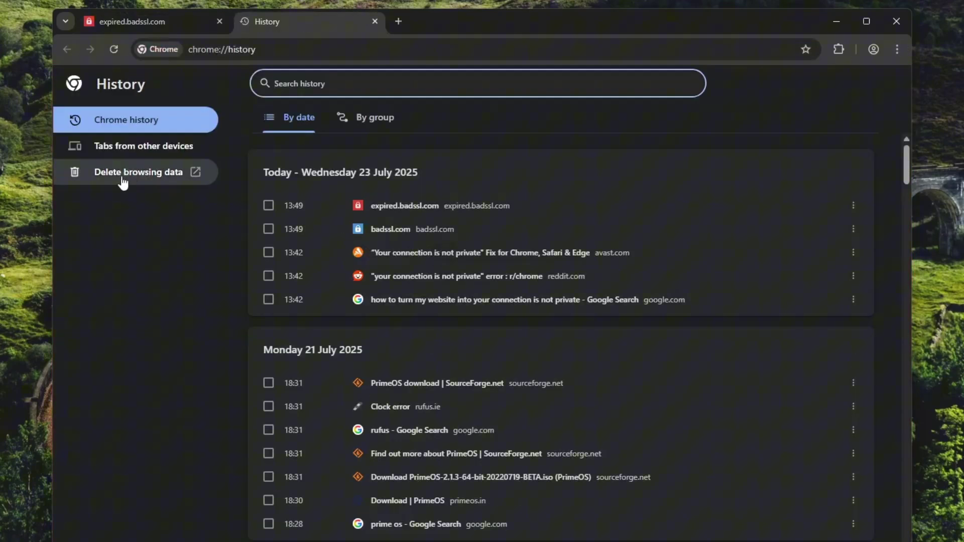
Delete last-hour cookies and cached files, keeping browsing and download history, then close the Settings and History tabs
click(123, 179)
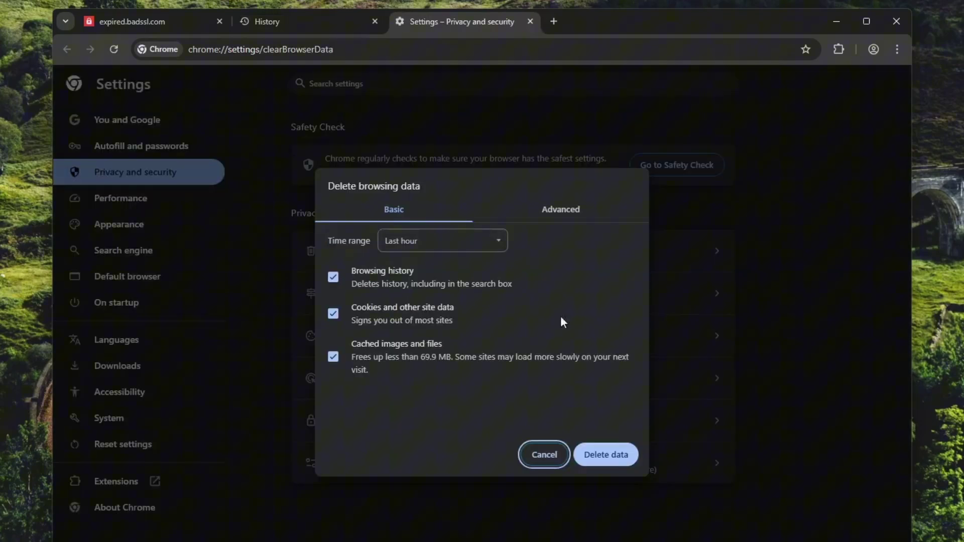
click(553, 217)
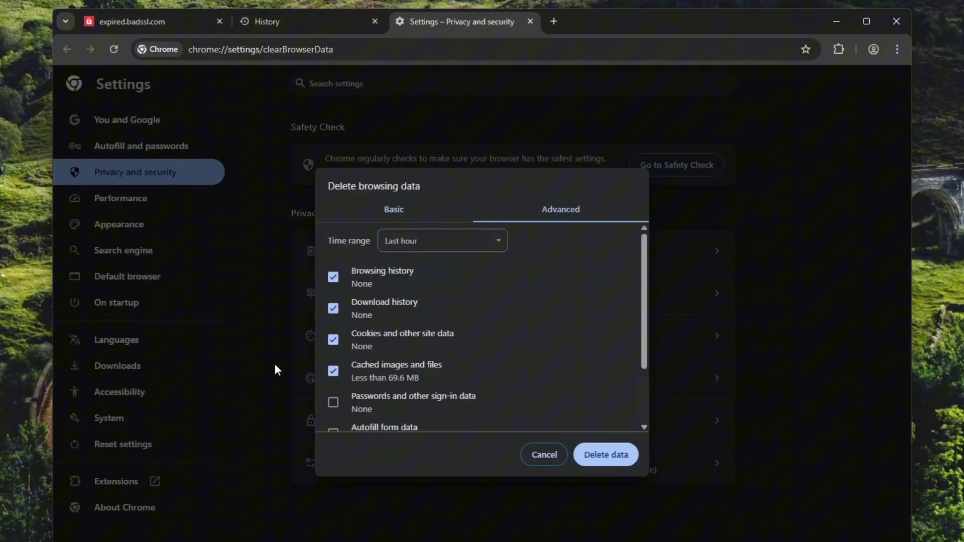
click(333, 277)
click(331, 310)
scroll(423, 374, down, 1)
scroll(421, 355, up, 2)
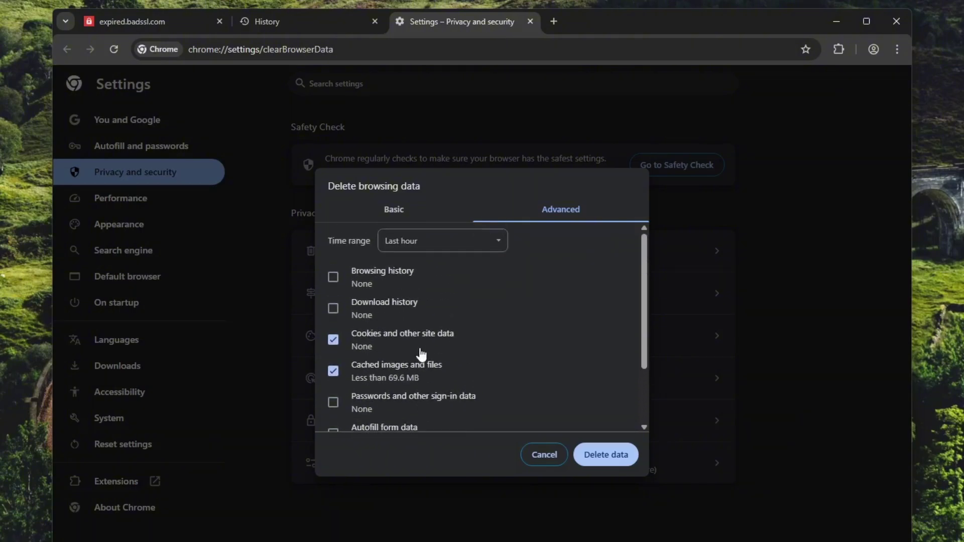
click(602, 457)
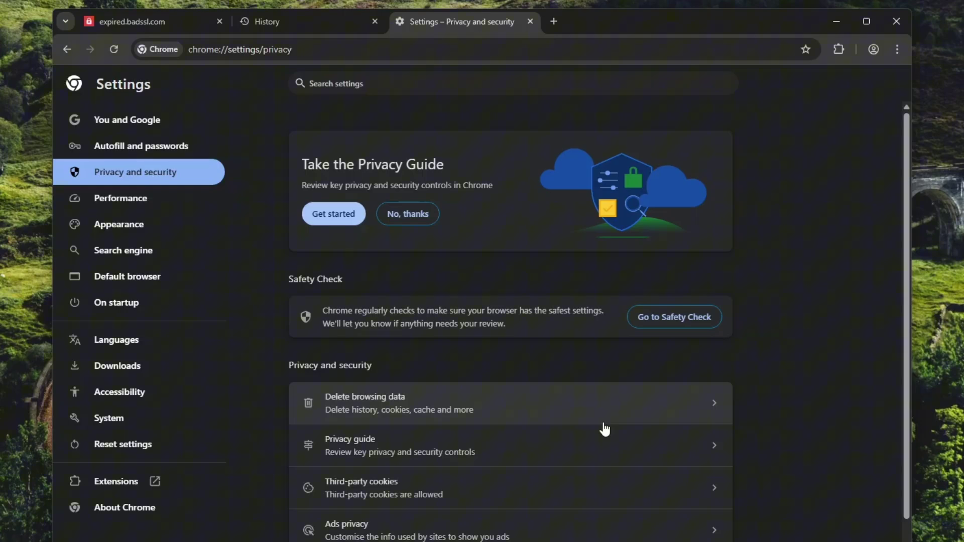
click(529, 22)
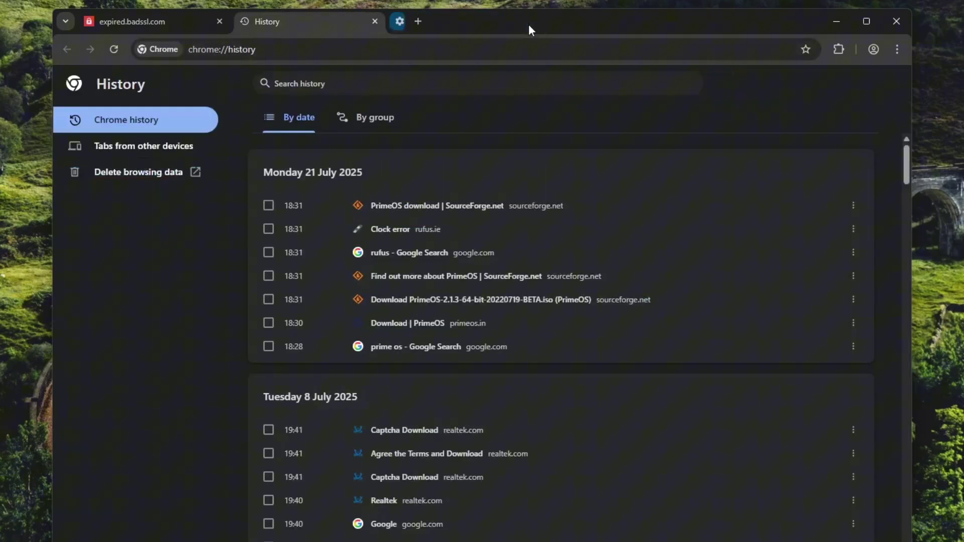
click(373, 22)
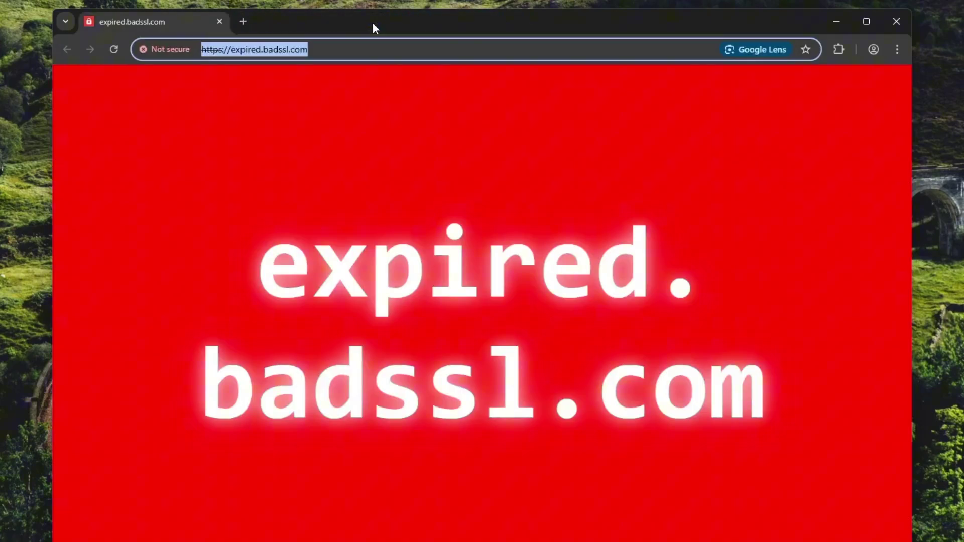
Open a new tab, close the expired.badssl.com tab and accept the MSN privacy notice
click(242, 21)
click(219, 21)
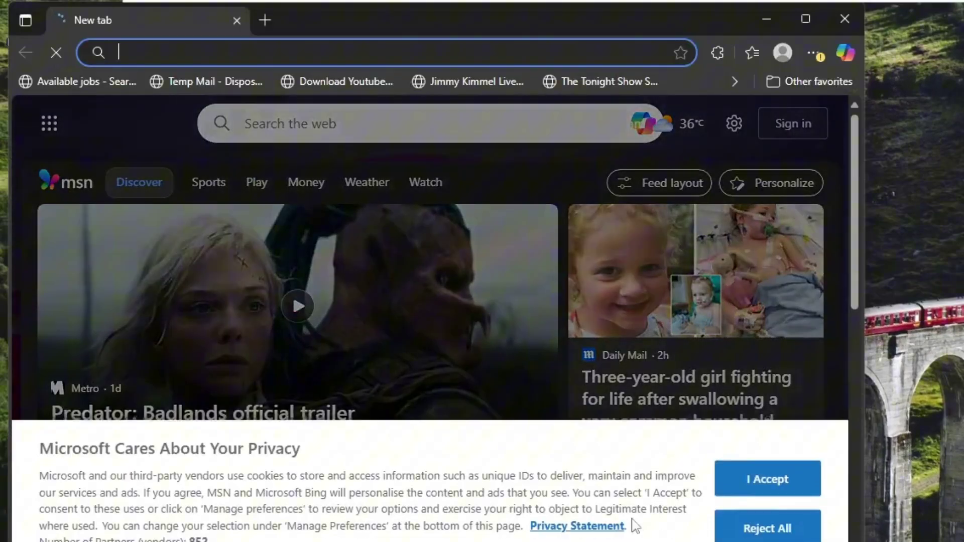
click(790, 459)
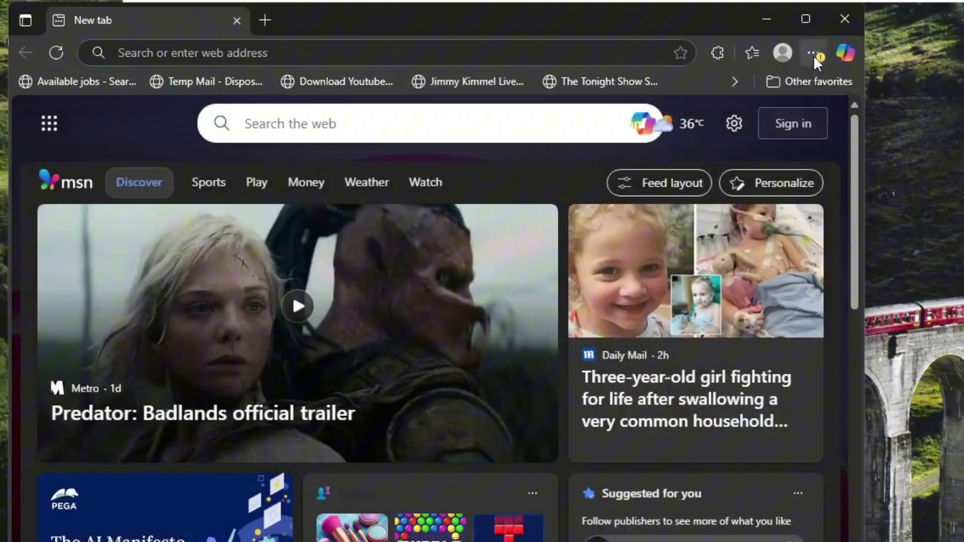
From History, clear All time cookies and cached files with browsing and download history unchecked
click(813, 55)
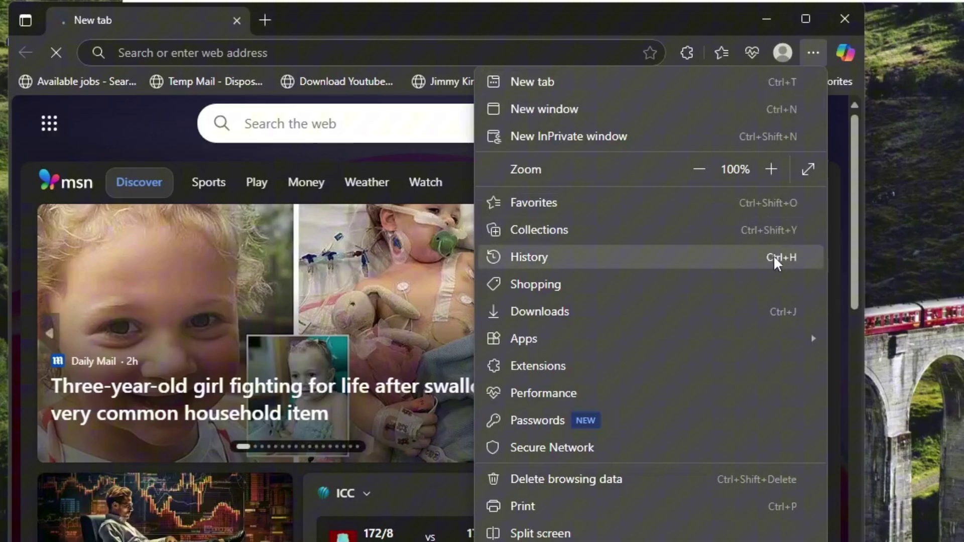
click(773, 256)
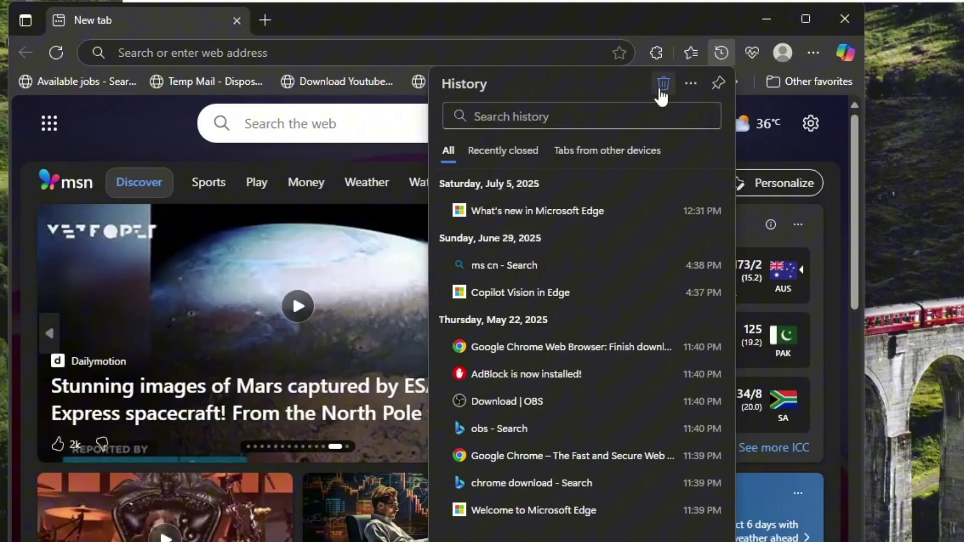
click(660, 86)
click(431, 176)
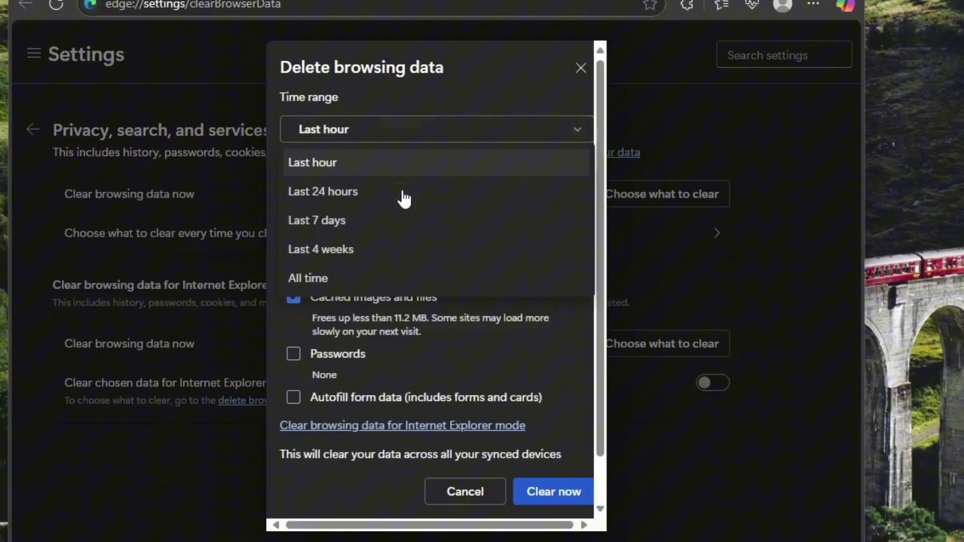
click(418, 265)
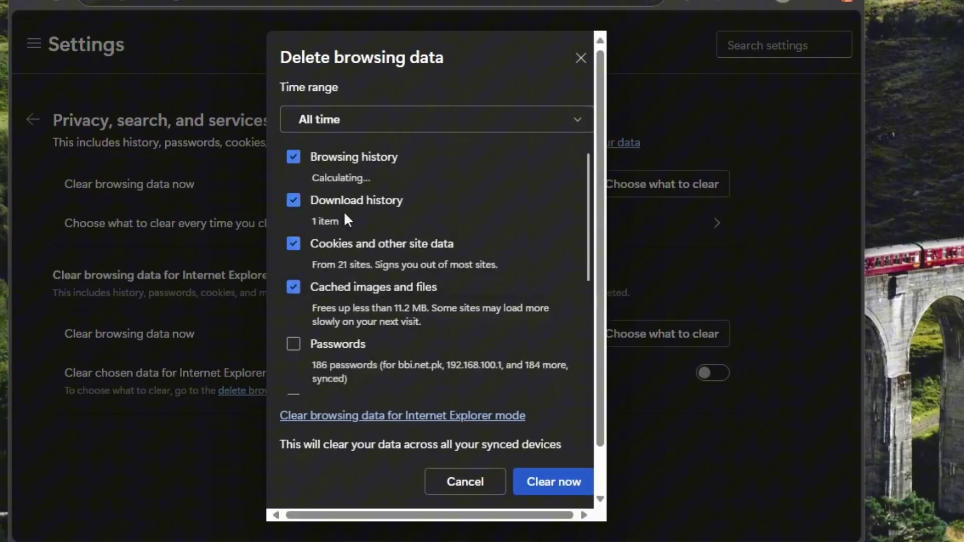
click(293, 157)
click(293, 199)
scroll(375, 286, down, 4)
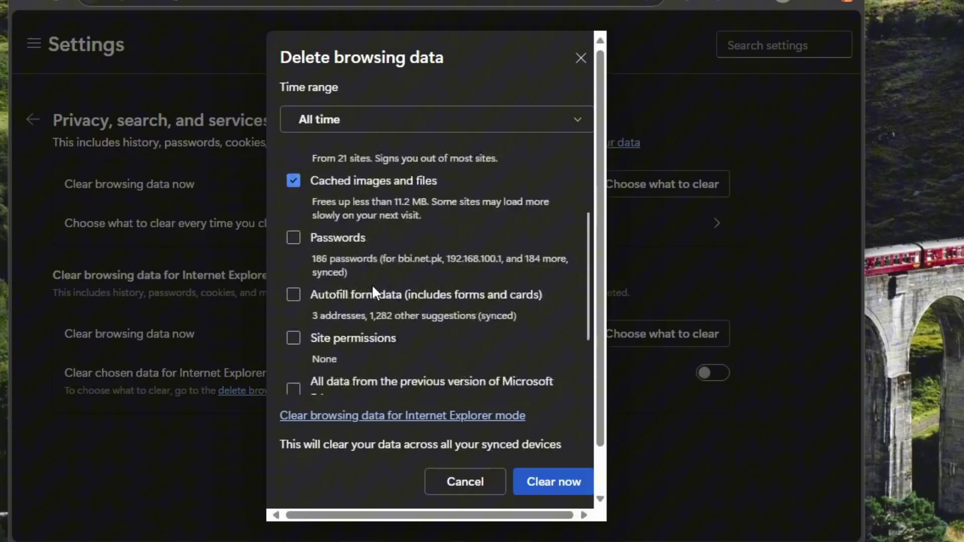
scroll(374, 289, up, 4)
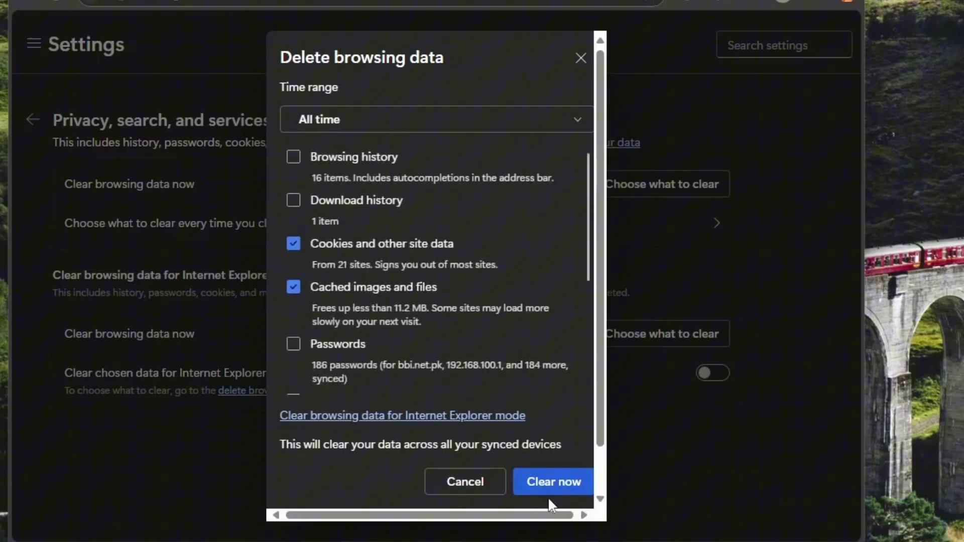
click(552, 490)
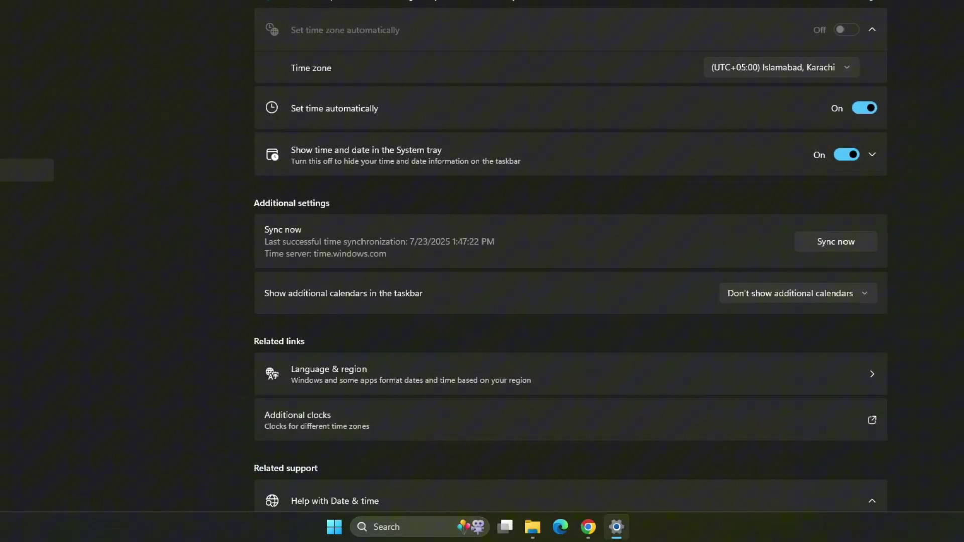
Close Settings with Alt+F4 and search Windows for 'contr' to find Control Panel
key(alt+F4)
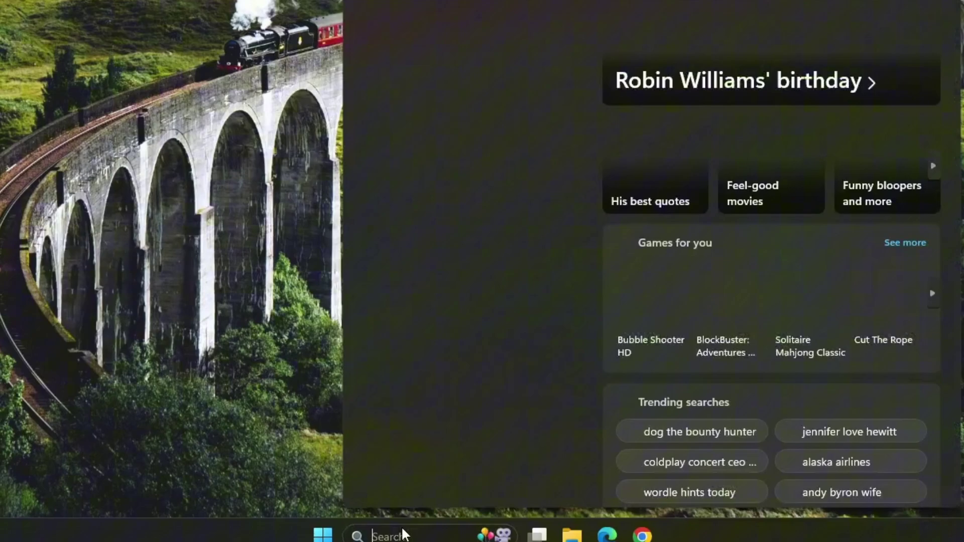
text(contr)
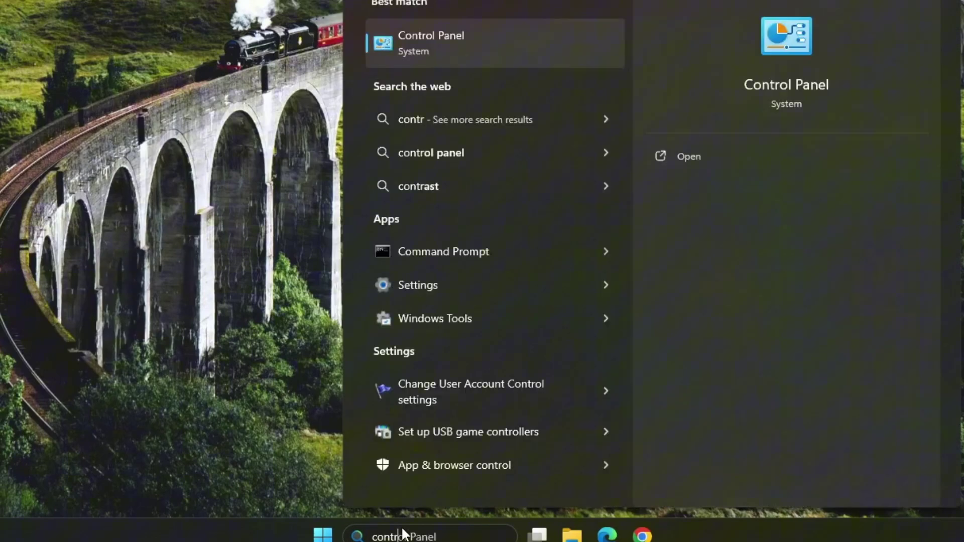
Open Control Panel, keep View by Large icons, and go to Network and Sharing Center
key(Return)
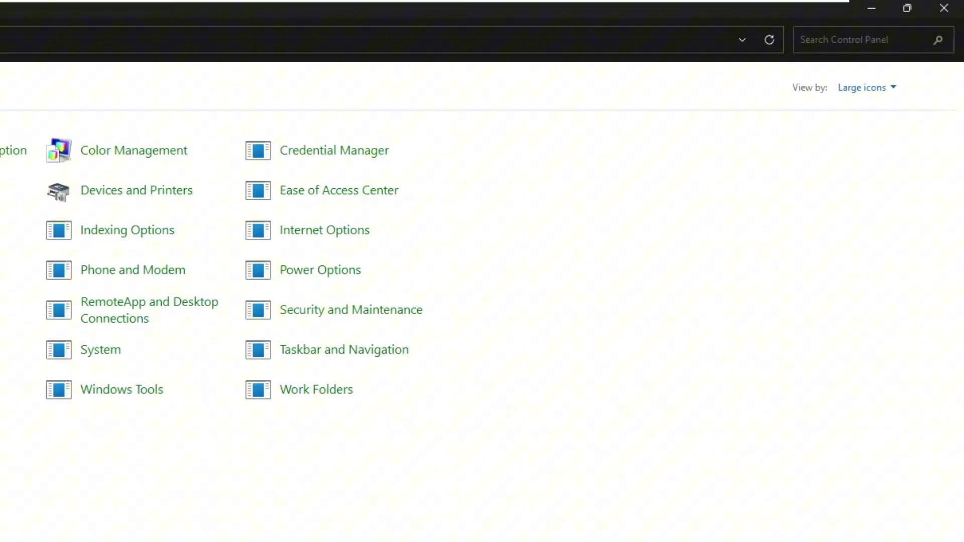
click(873, 85)
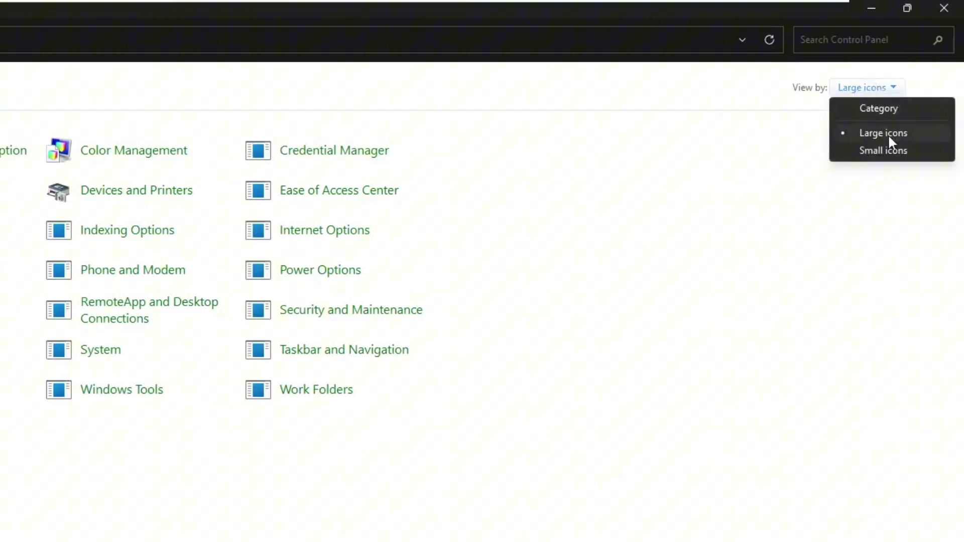
click(706, 347)
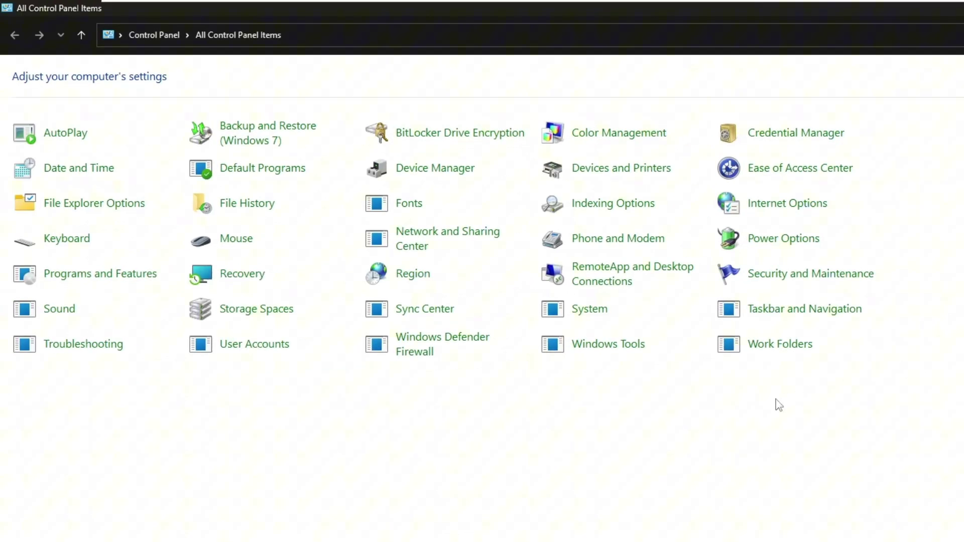
click(420, 246)
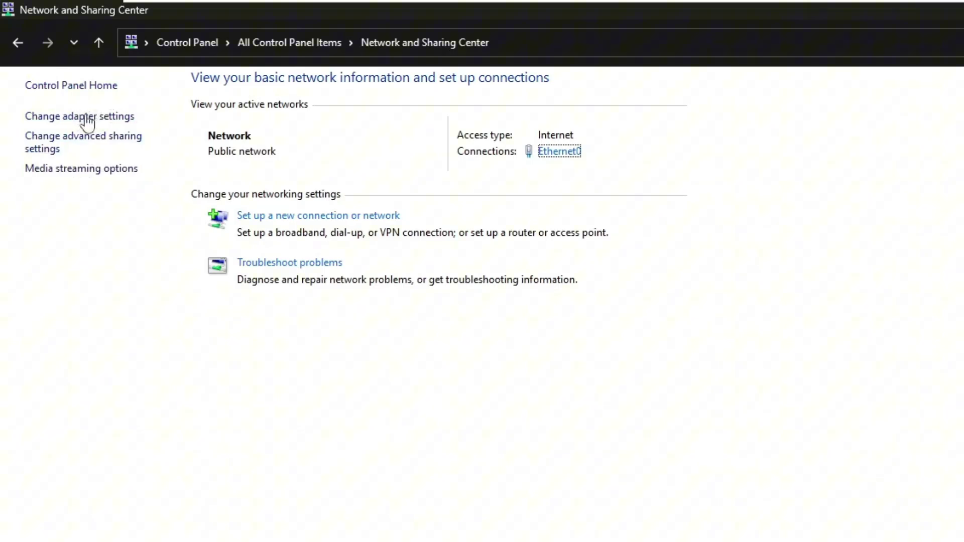
In Change adapter settings, disable the Ethernet0 adapter and then enable it again
click(87, 120)
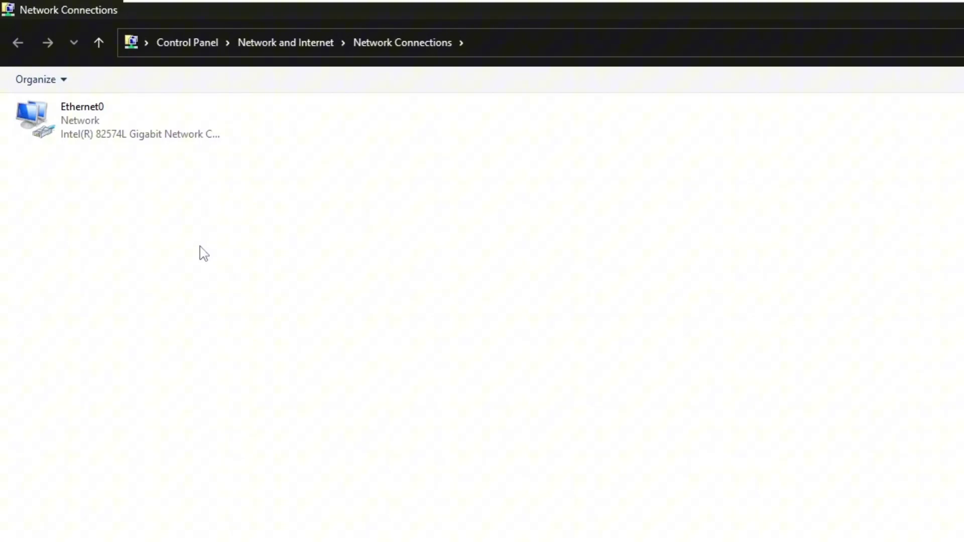
right_click(123, 131)
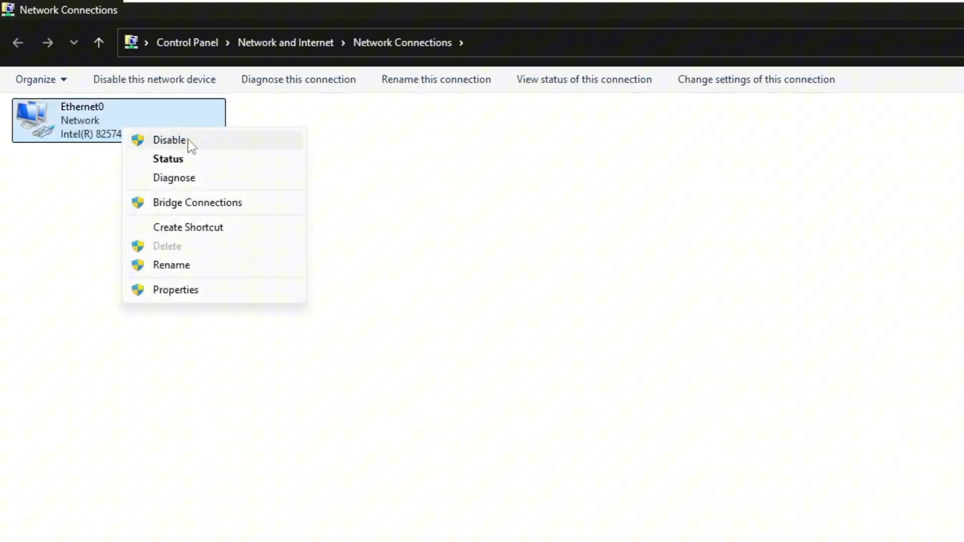
click(189, 141)
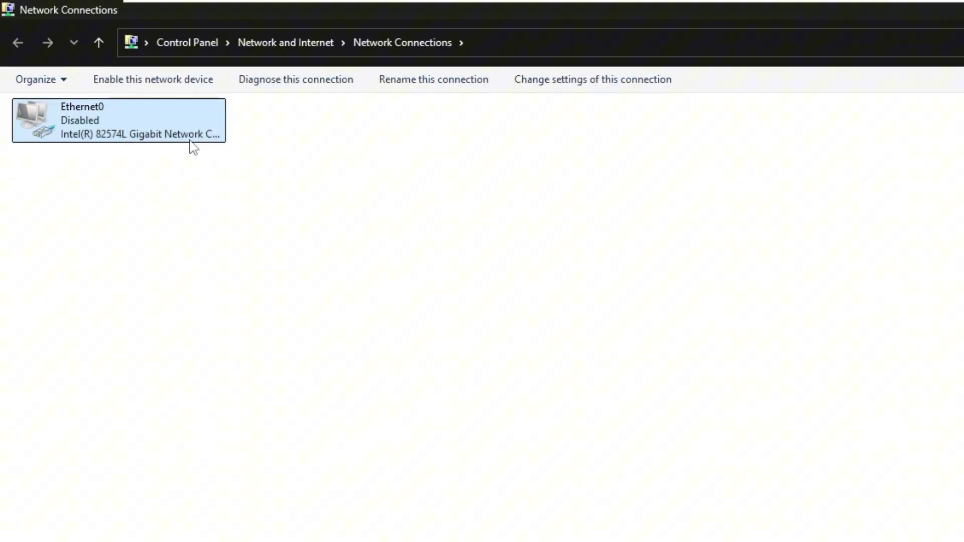
right_click(116, 125)
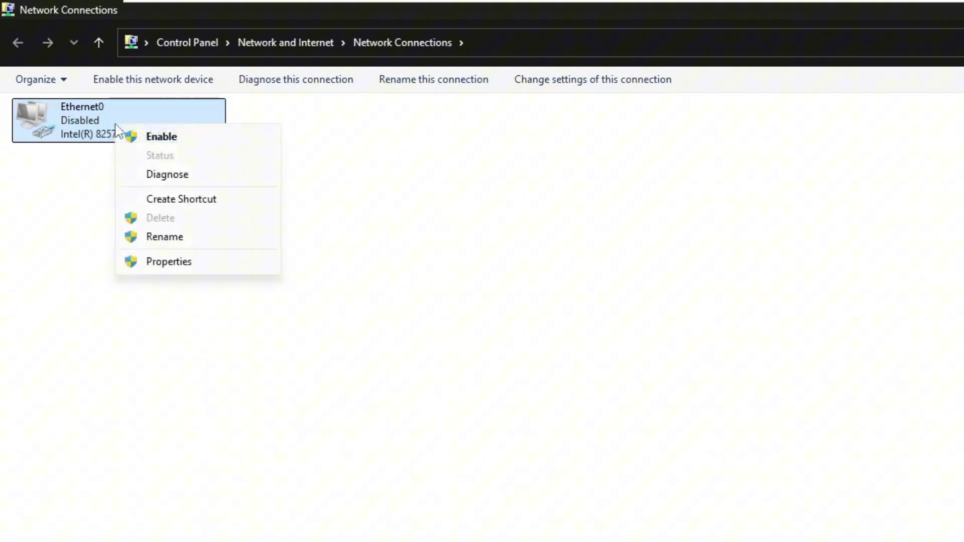
click(160, 140)
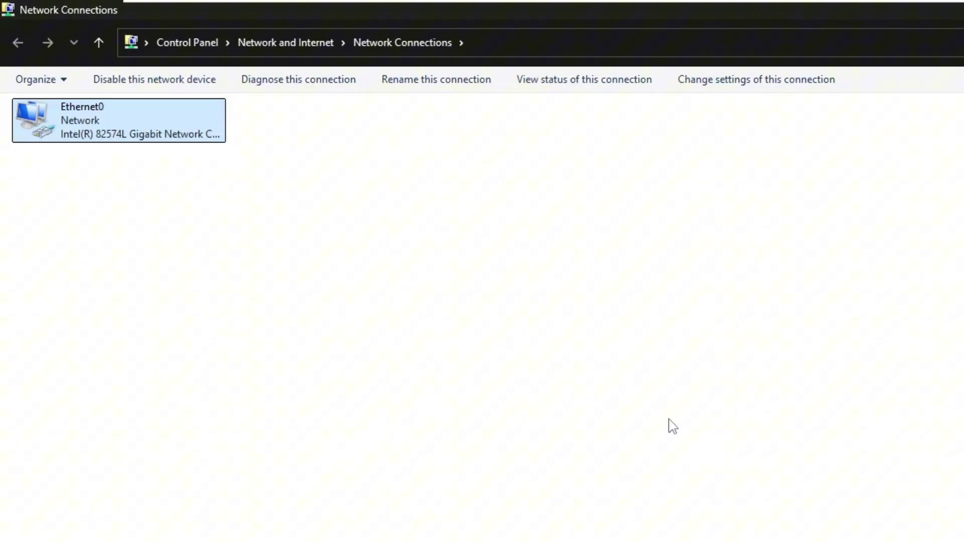
Open Ethernet0 Properties and select Internet Protocol Version 4 (TCP/IPv4)
right_click(115, 128)
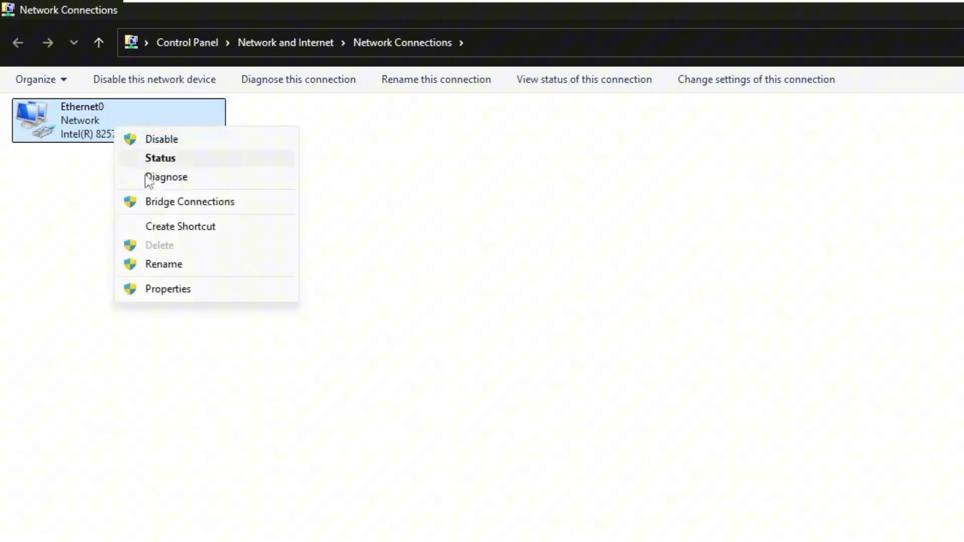
click(211, 290)
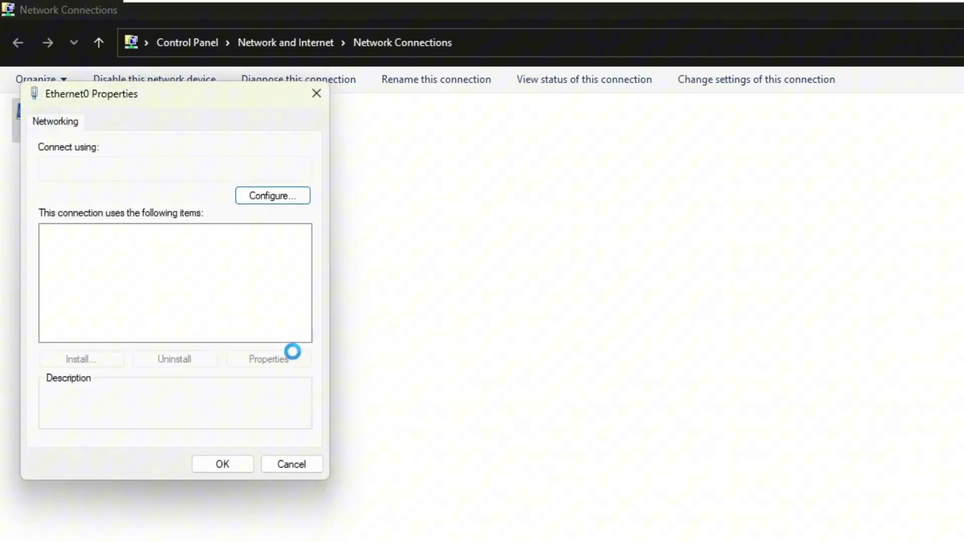
click(192, 276)
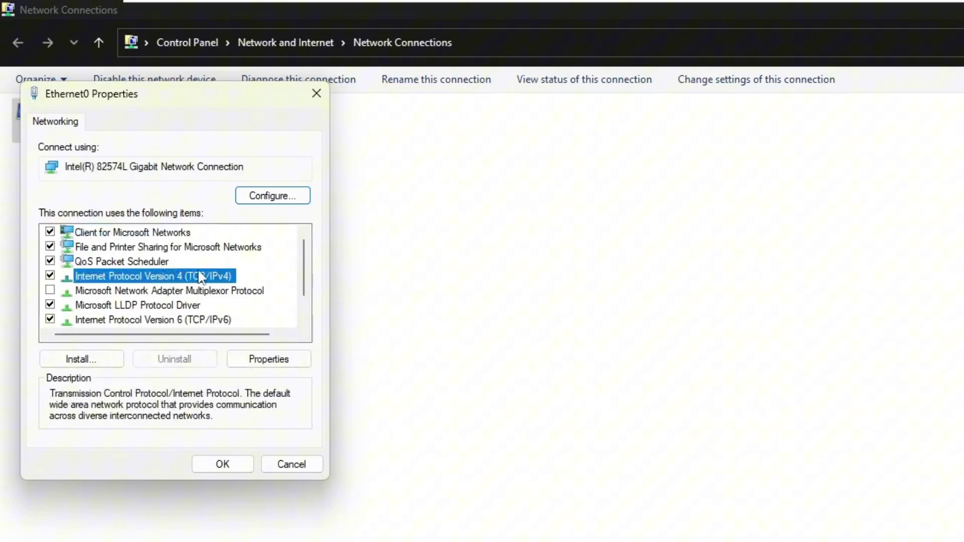
In IPv4 properties, clear the old DNS entries, enter preferred 8.8.8.8 and alternate 8.8.4.4, and save
double_click(200, 276)
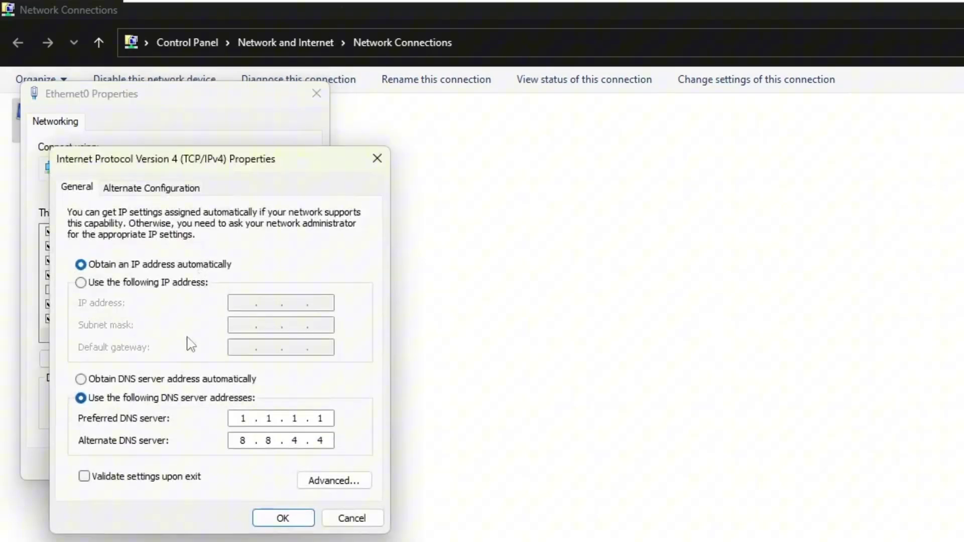
click(82, 379)
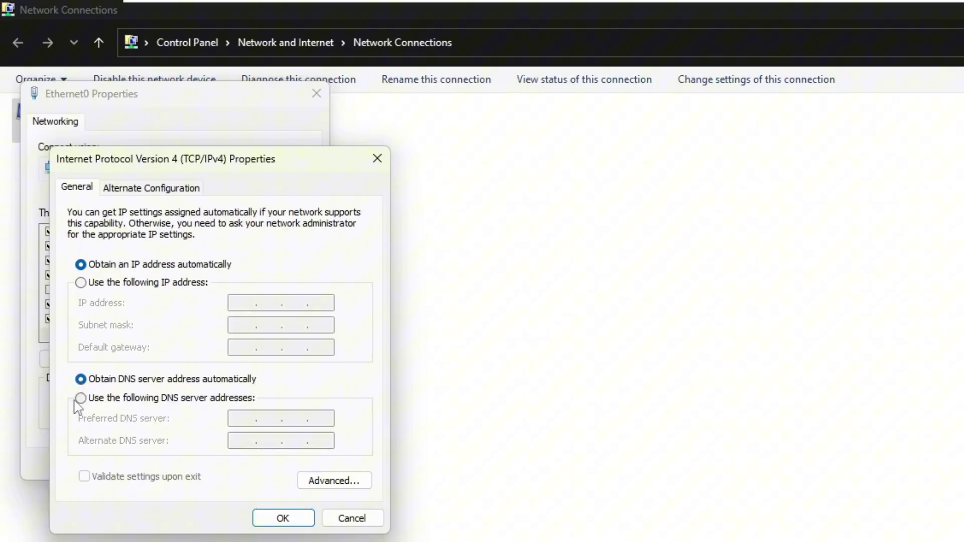
click(80, 398)
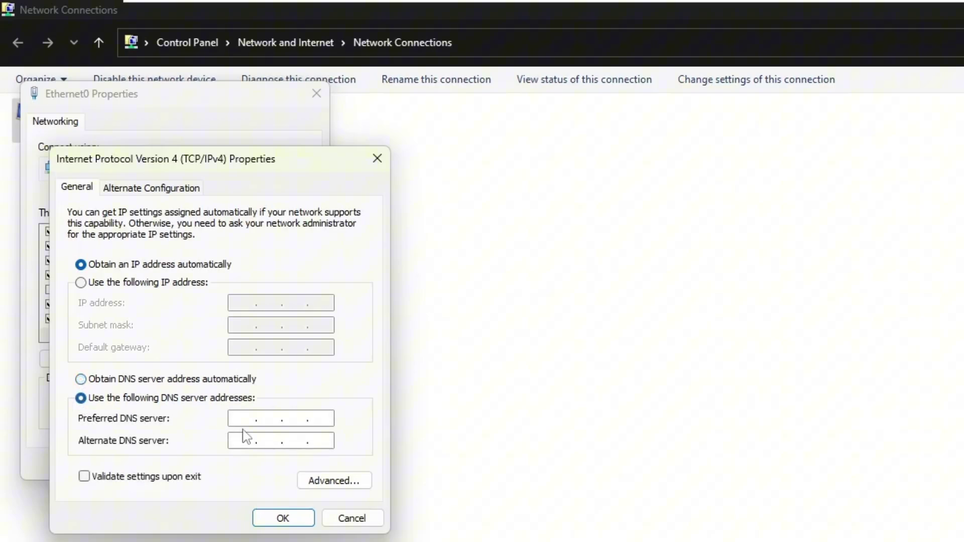
text(8.8.8.8)
key(Tab)
text(8.8.4.4)
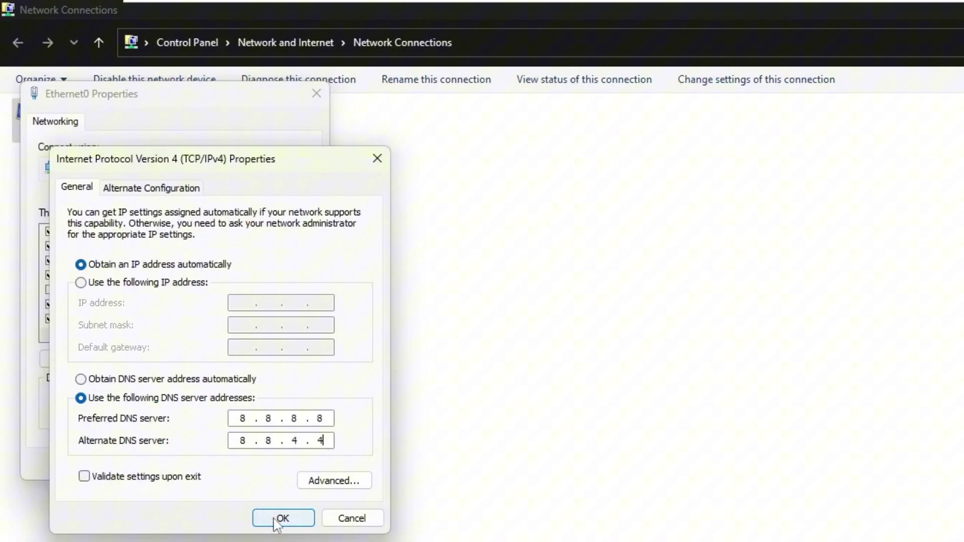
click(277, 519)
click(225, 469)
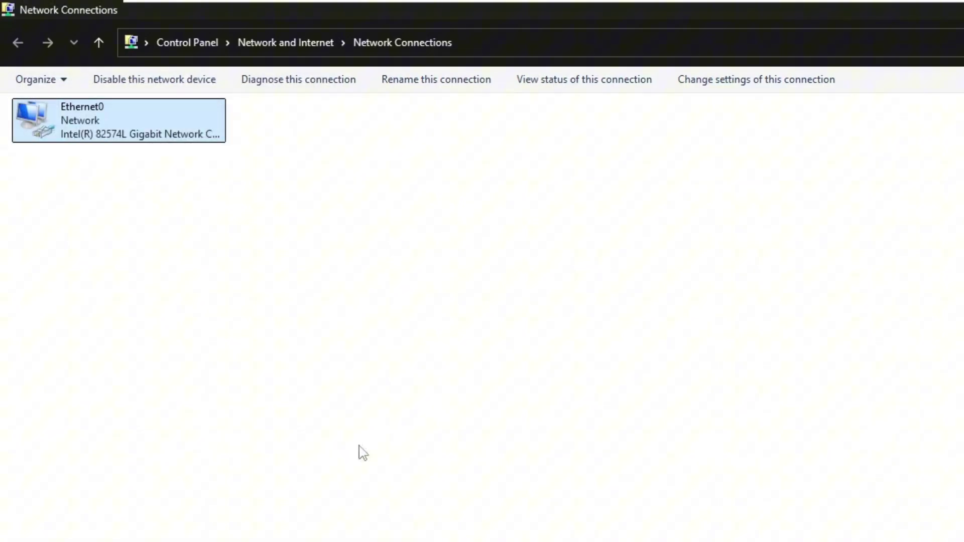
Deselect Ethernet0 and open Control Panel through a taskbar search
click(380, 454)
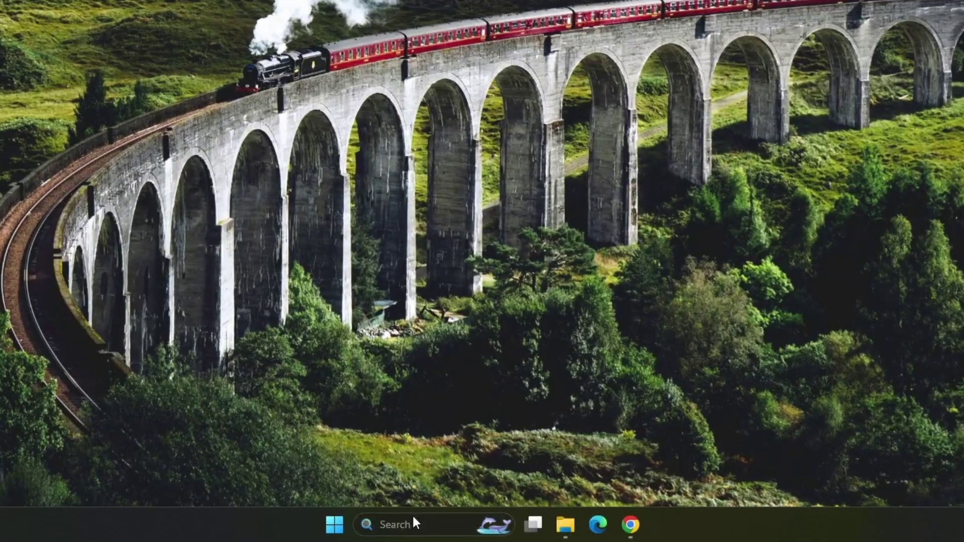
click(424, 534)
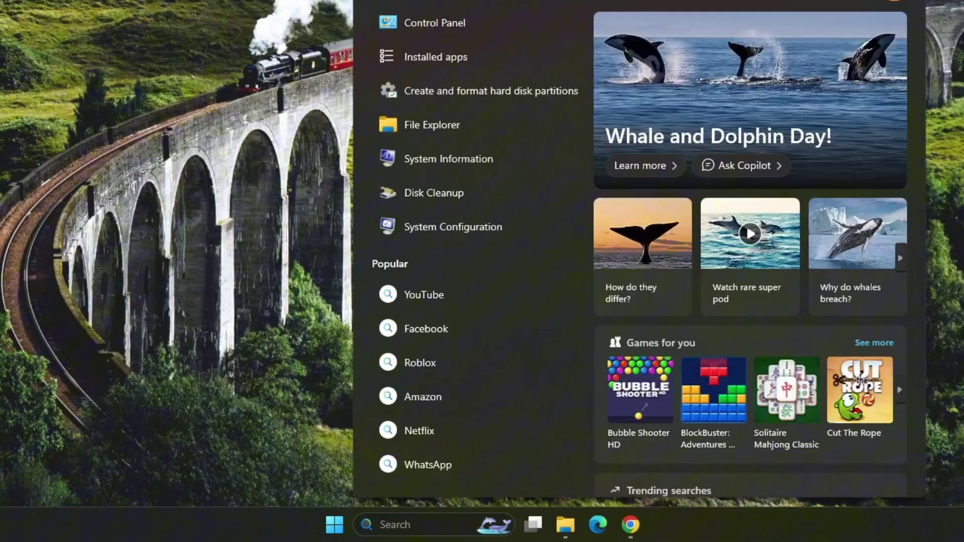
text(conro)
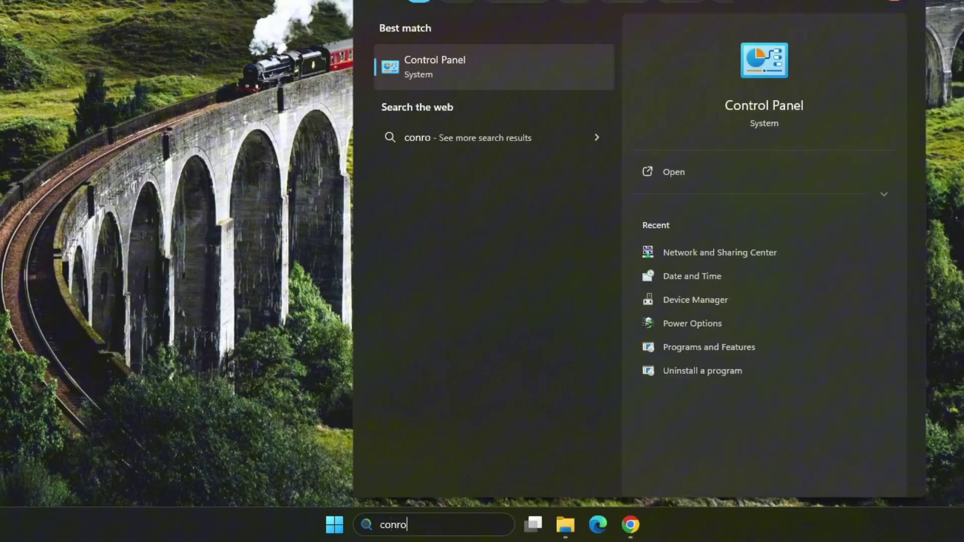
key(Return)
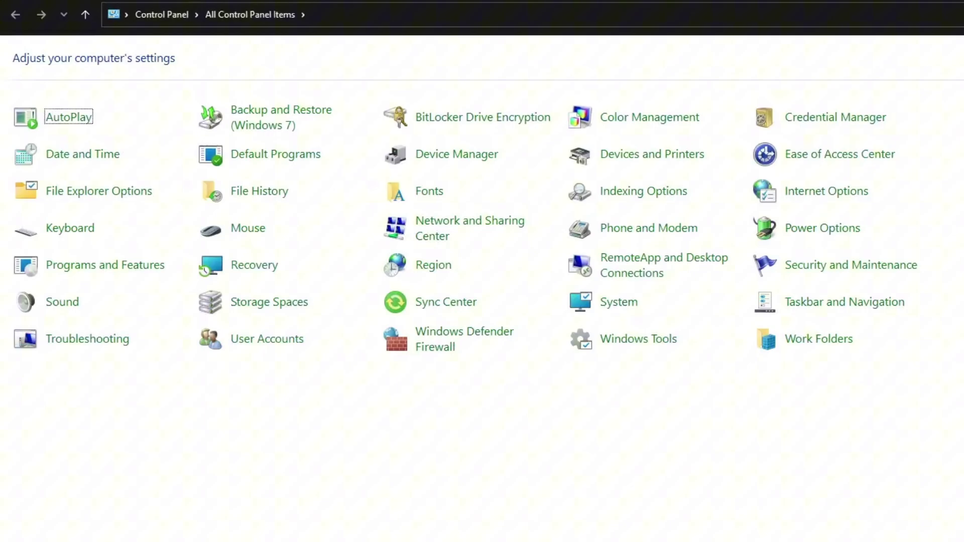
In Internet Options' Connections LAN settings, toggle the proxy server on and back off, then close
click(816, 198)
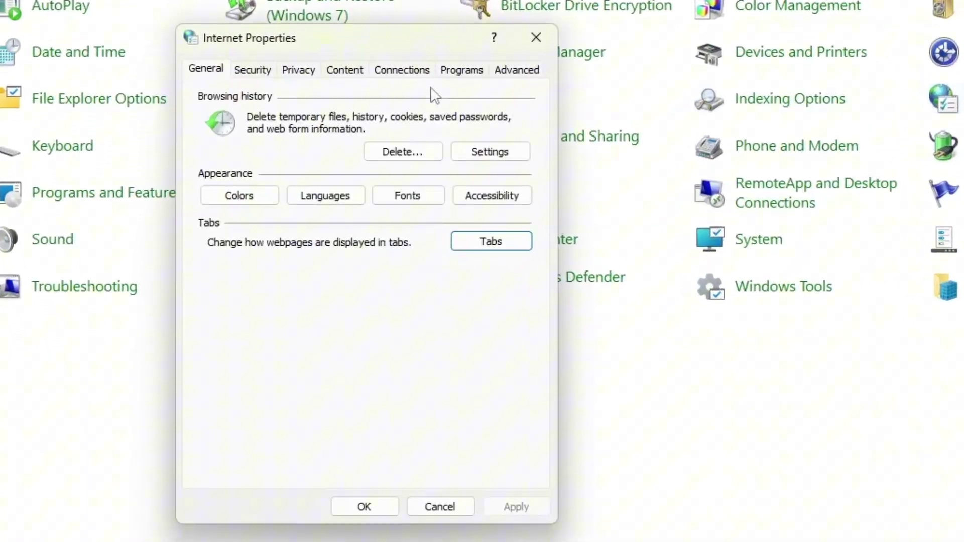
click(402, 70)
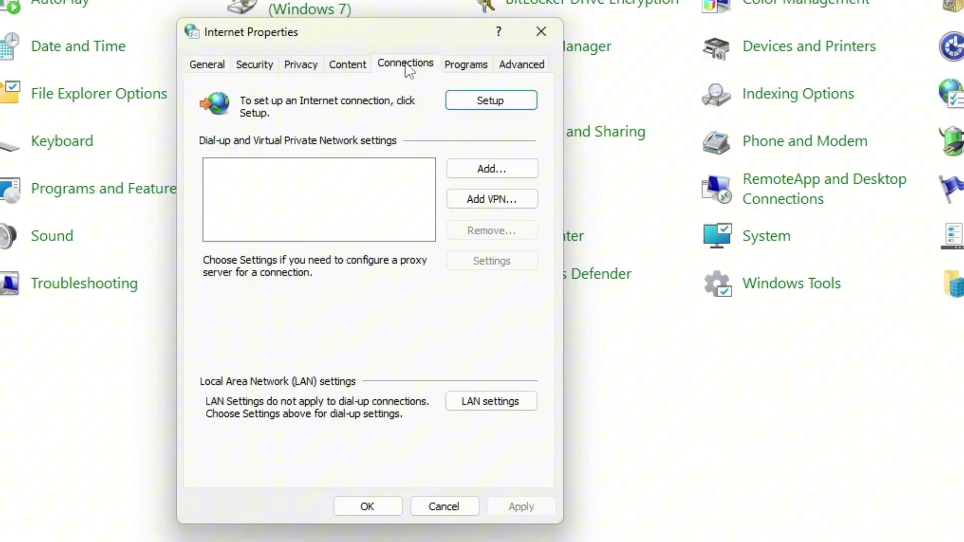
click(486, 404)
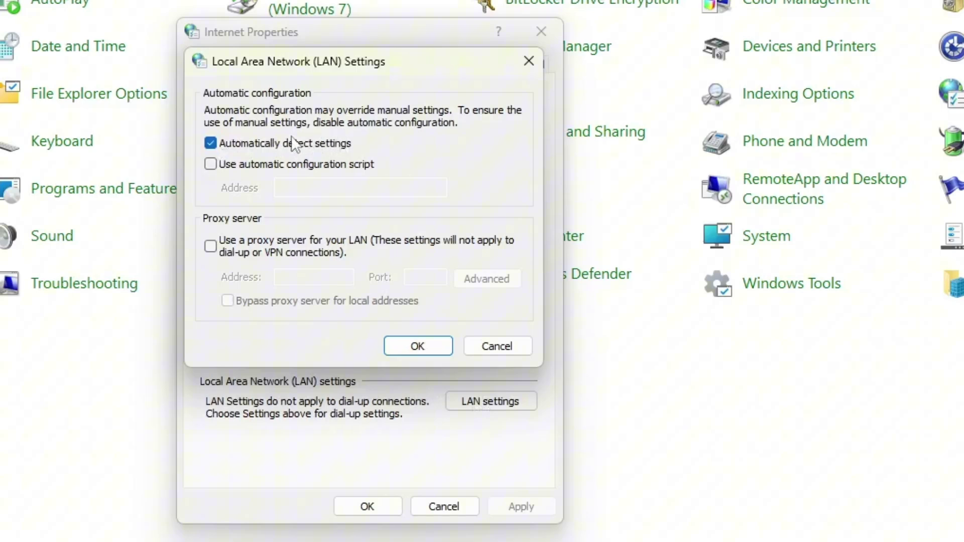
click(210, 246)
click(256, 254)
click(411, 349)
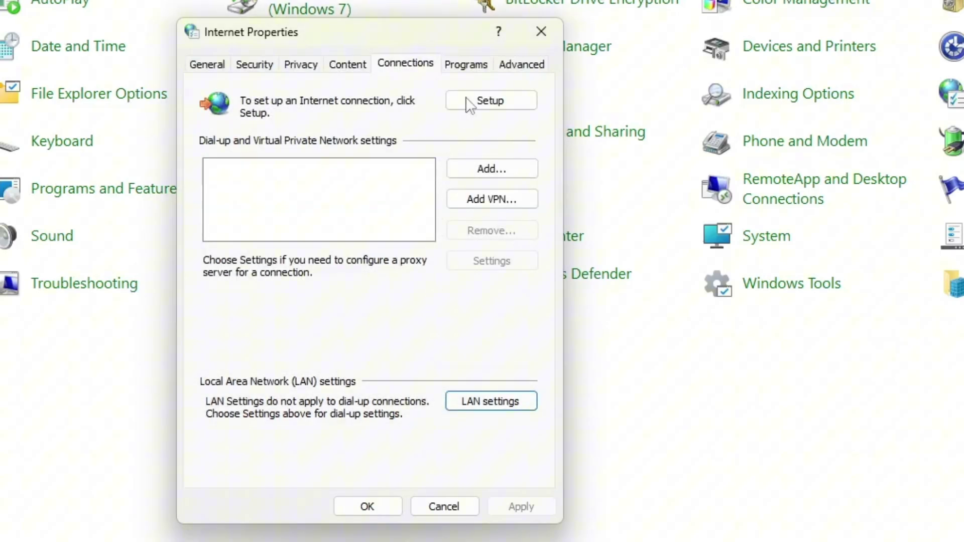
Restore Internet Properties' Advanced tab to default settings, apply, and close the dialog
click(513, 70)
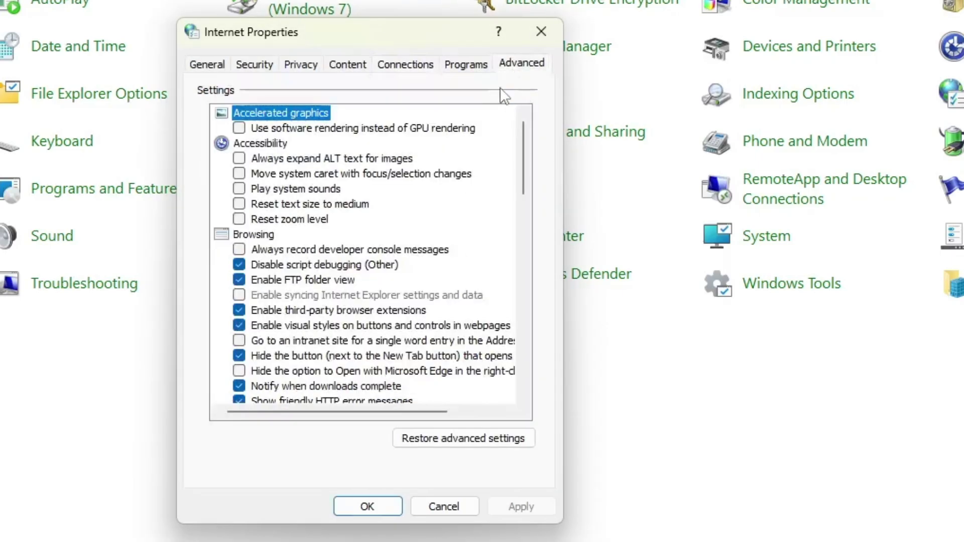
click(470, 445)
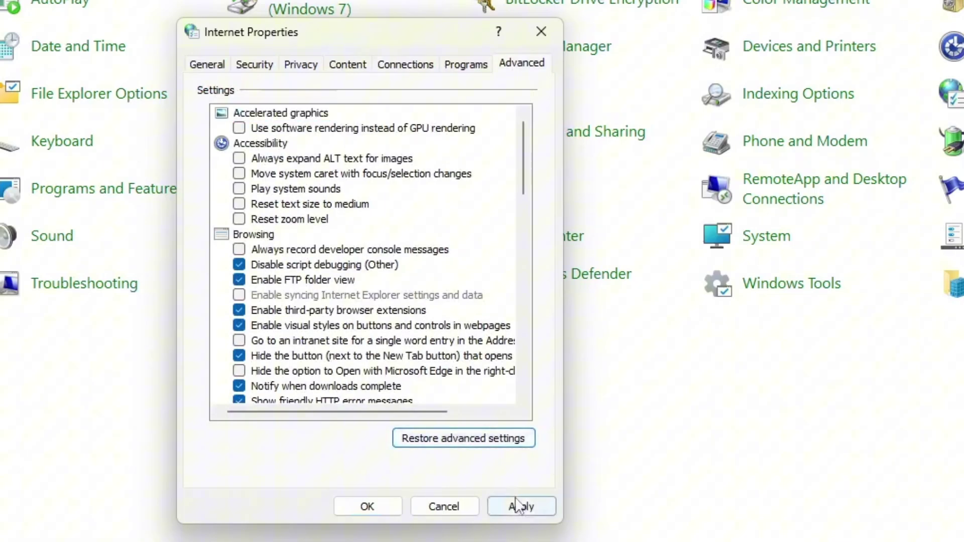
click(517, 505)
click(354, 508)
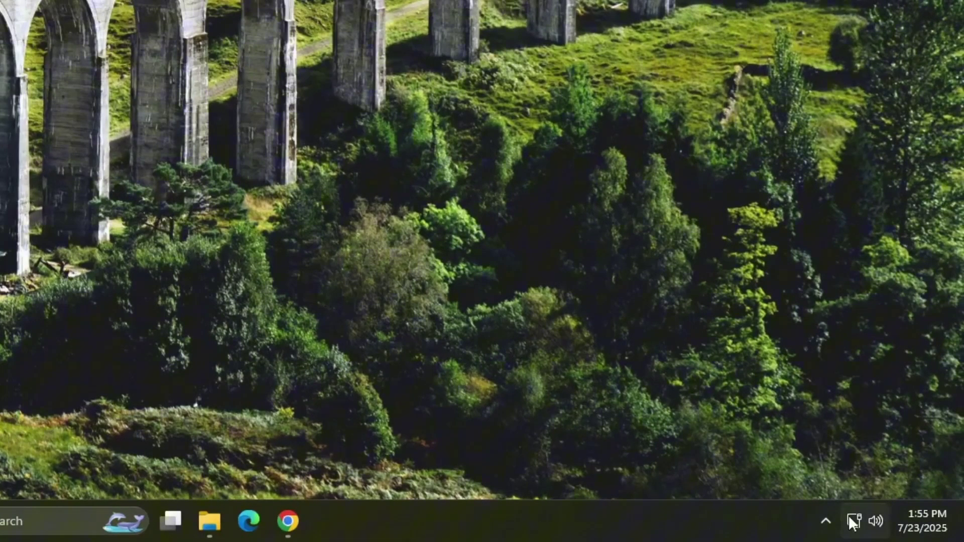
Open Network and Internet settings from the system tray network icon's menu
right_click(852, 522)
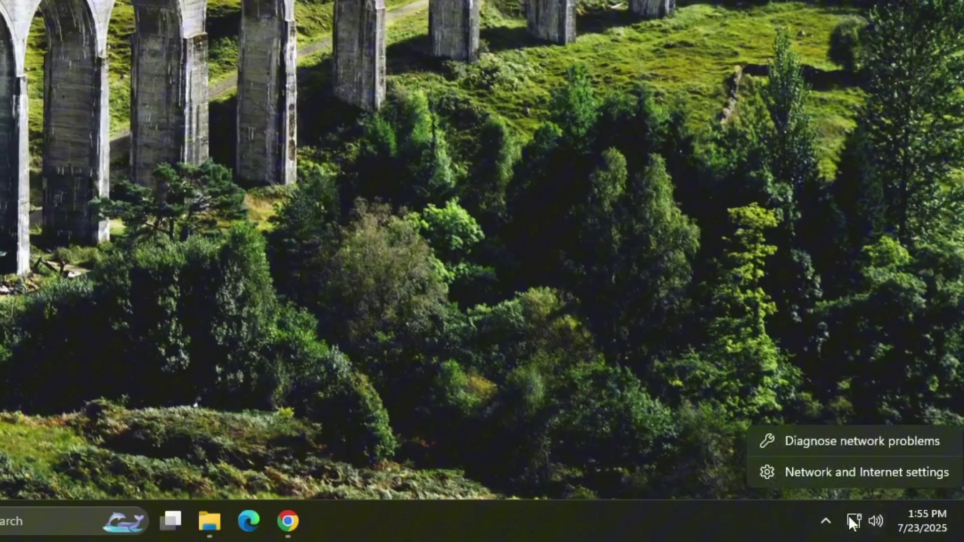
click(848, 483)
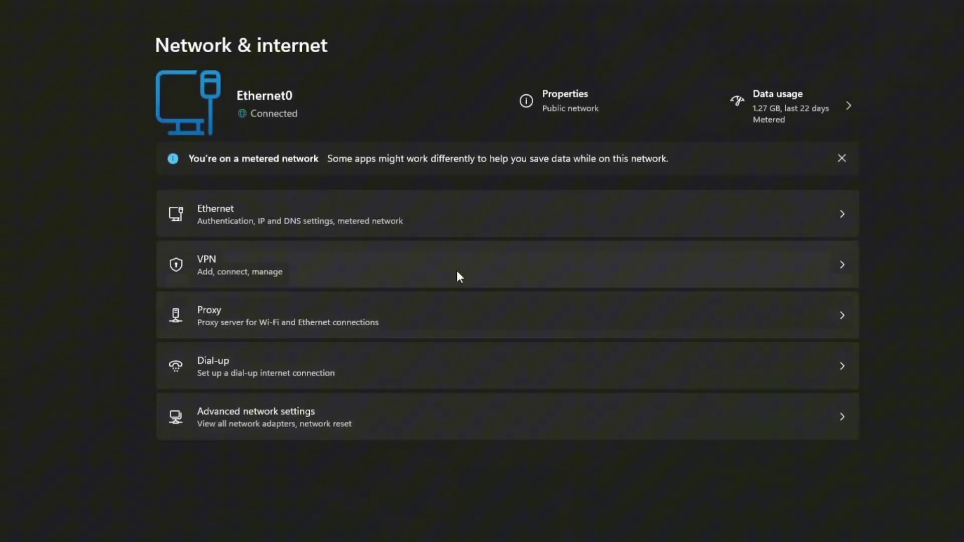
On the Ethernet page, switch the network profile to Private, then back to Public
click(495, 204)
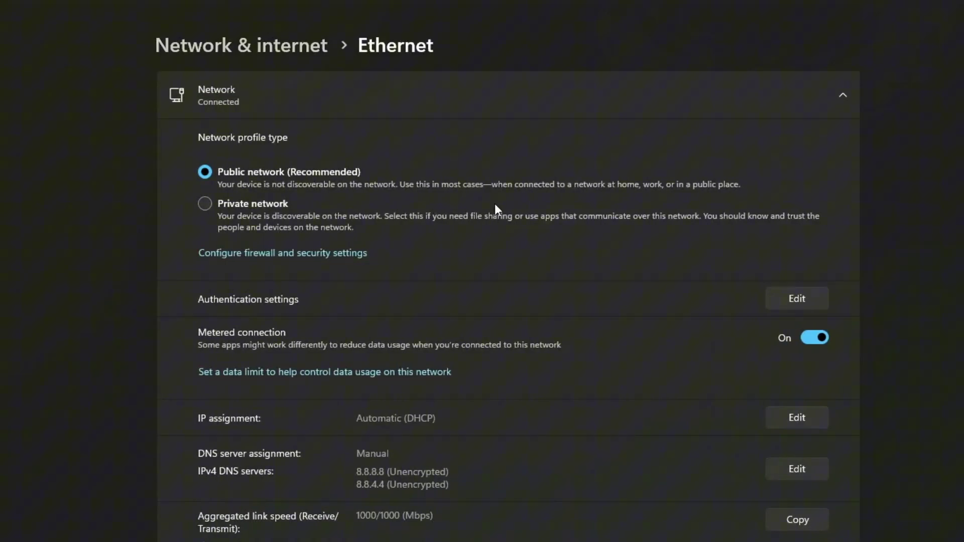
click(205, 202)
click(200, 172)
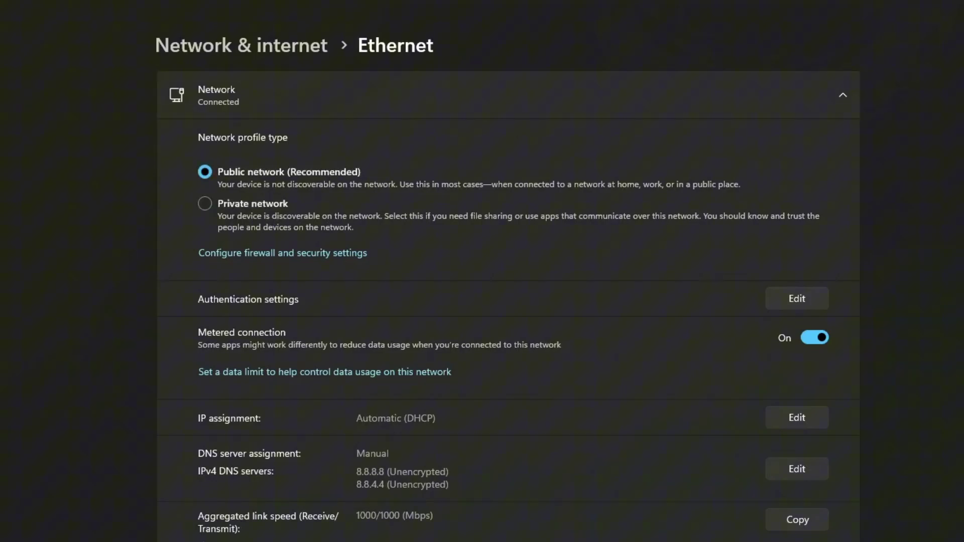